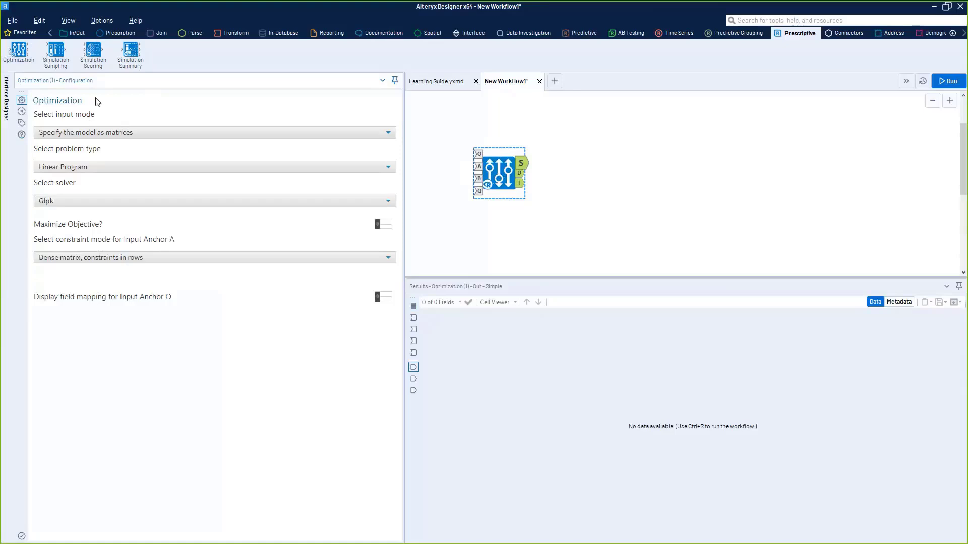
# - Set the Optimization tool to enter the model manually, with Linear Program as the problem type
pyautogui.click(137, 131)
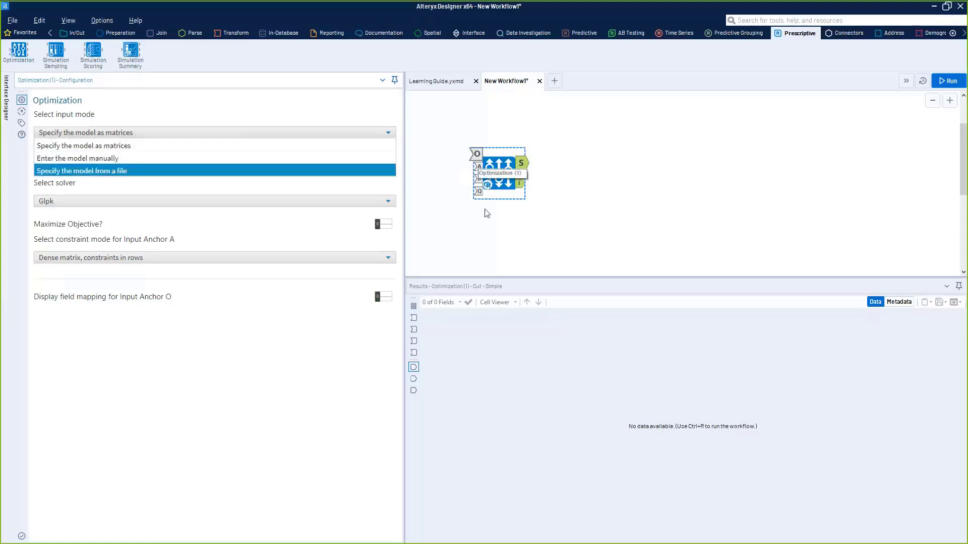
pyautogui.click(115, 172)
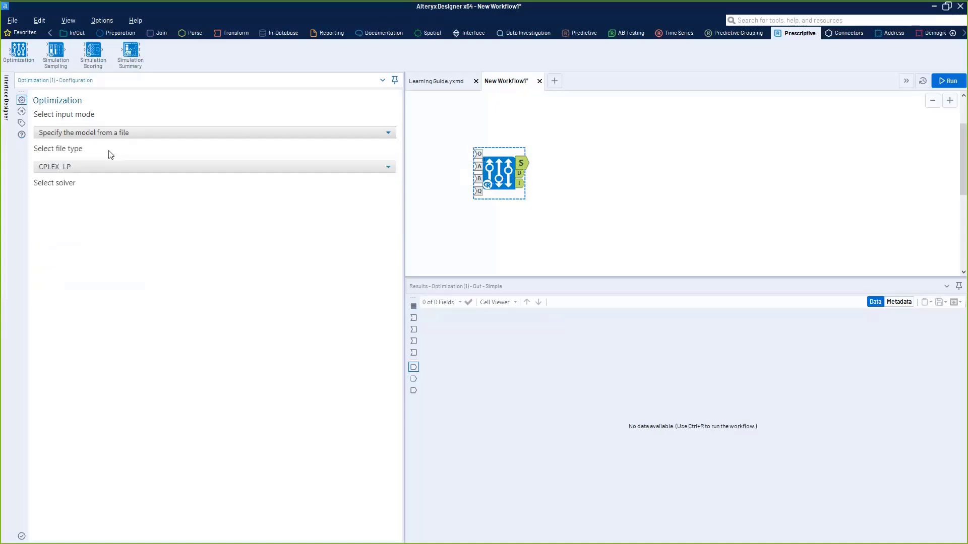
pyautogui.click(131, 134)
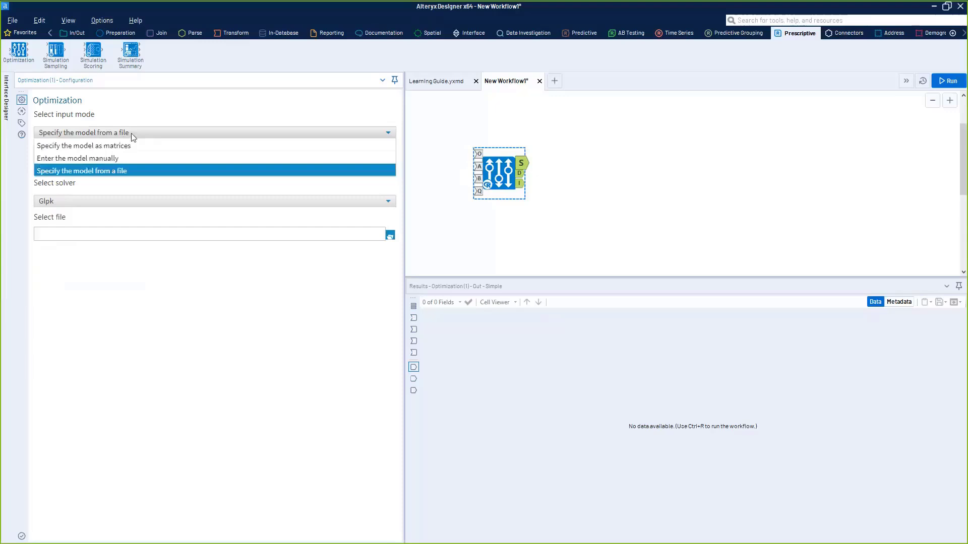
pyautogui.click(124, 158)
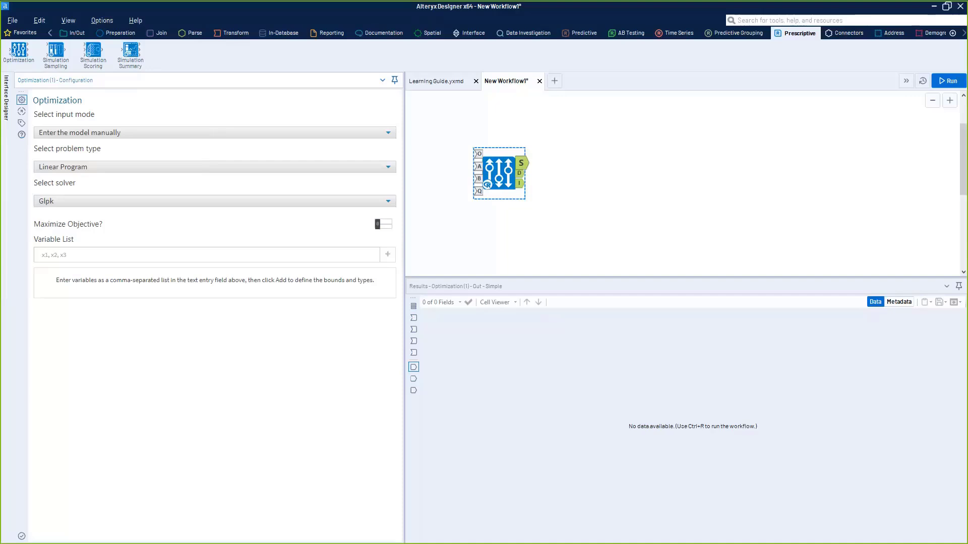
pyautogui.moveTo(497, 171); pyautogui.dragTo(540, 167)
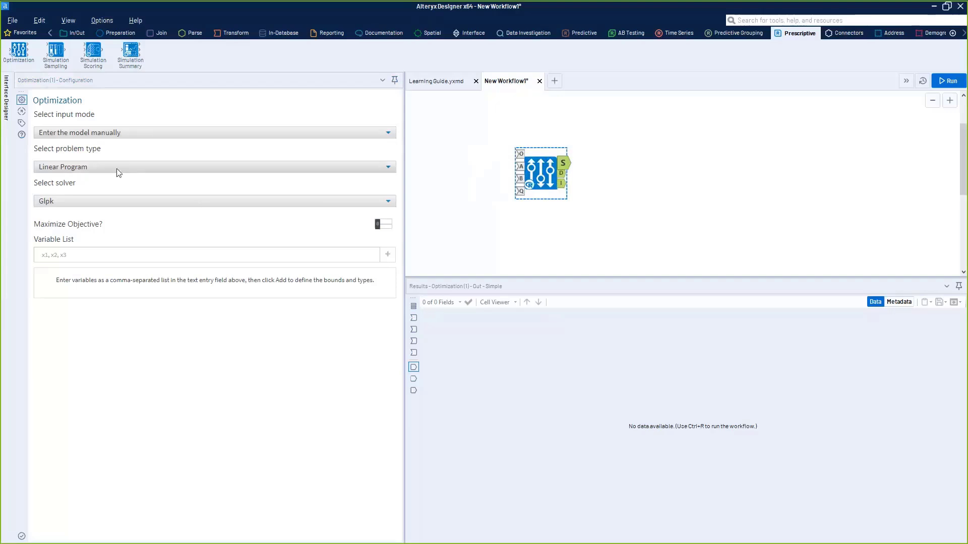
pyautogui.click(158, 167)
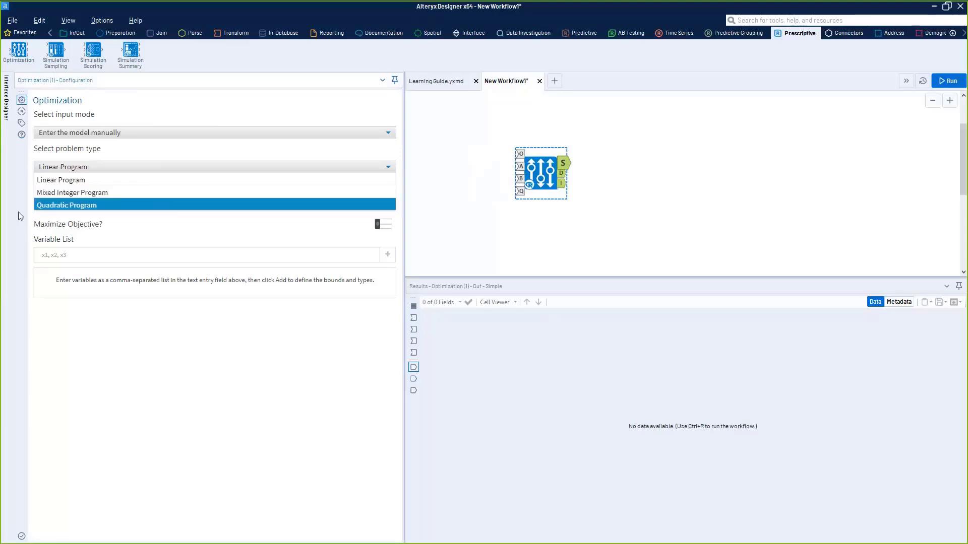
pyautogui.click(110, 183)
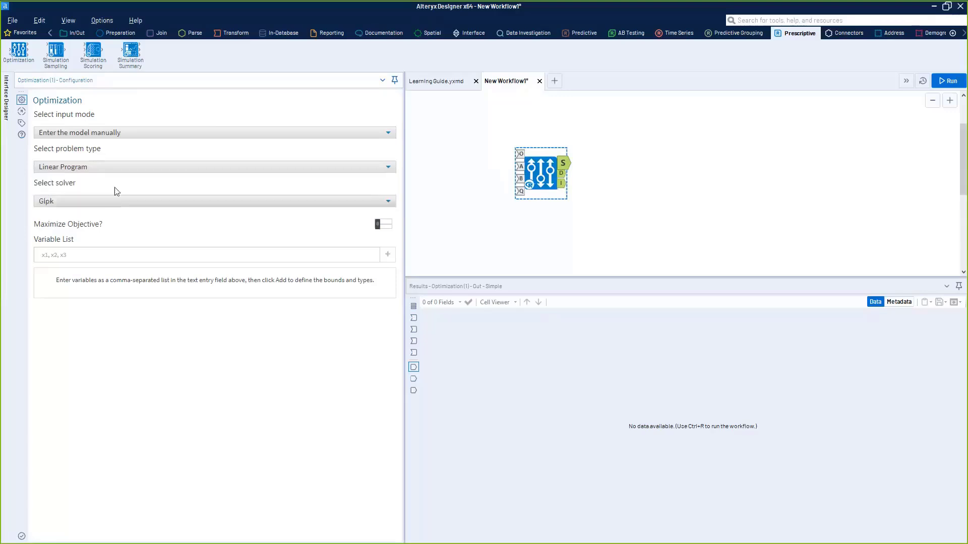
# - Look through the Prescriptive Analytics sample workflows among the predictive tool samples
pyautogui.click(101, 21)
pyautogui.moveTo(129, 24)
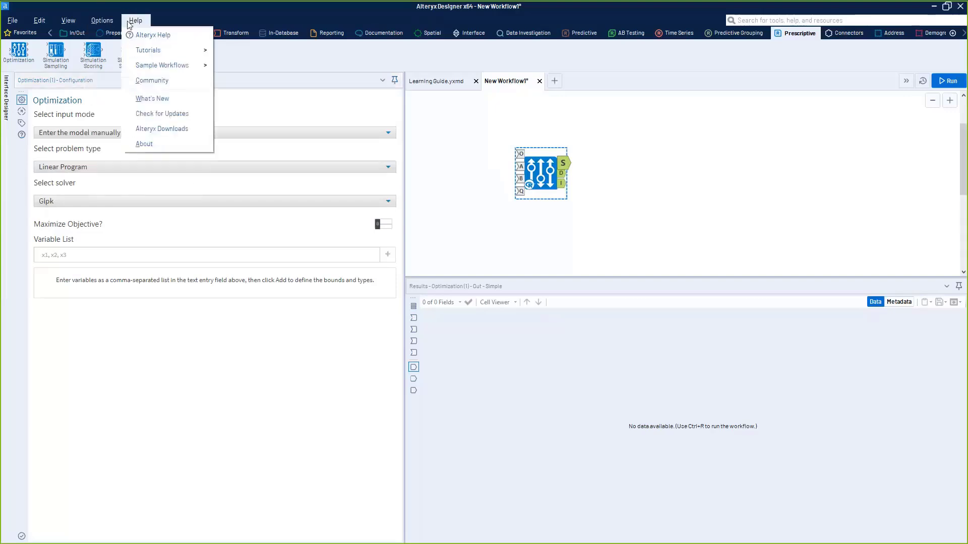
pyautogui.moveTo(155, 75)
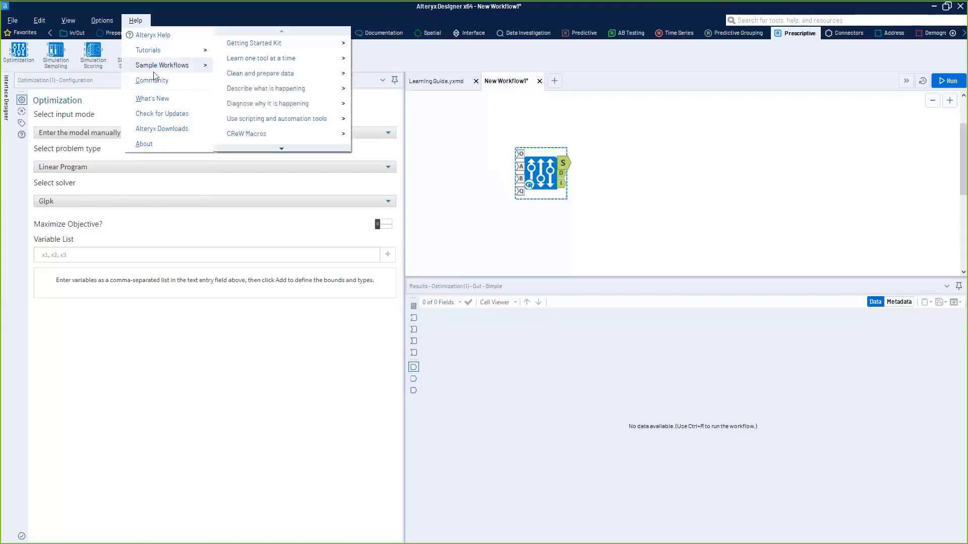
pyautogui.scroll(-2, 282, 96)
pyautogui.moveTo(285, 137)
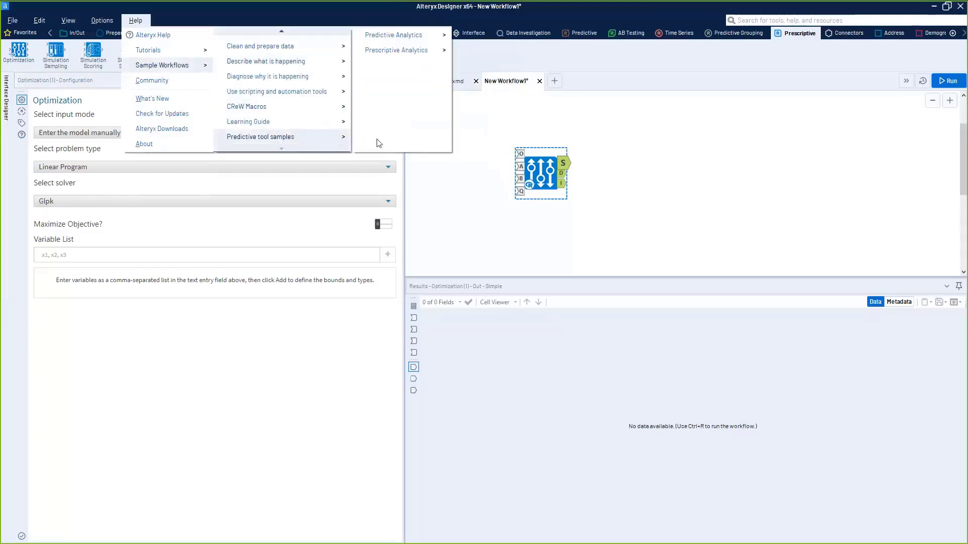
pyautogui.moveTo(398, 50)
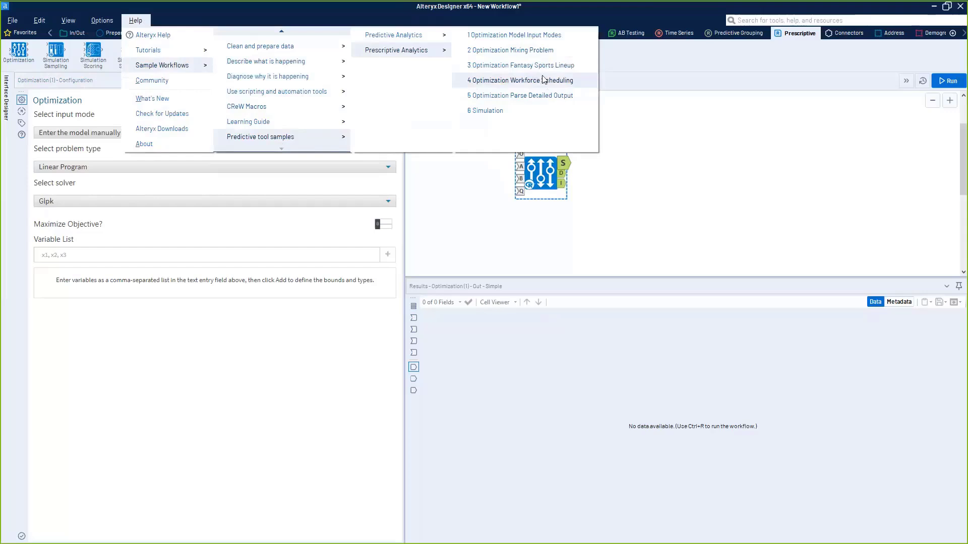
pyautogui.click(151, 218)
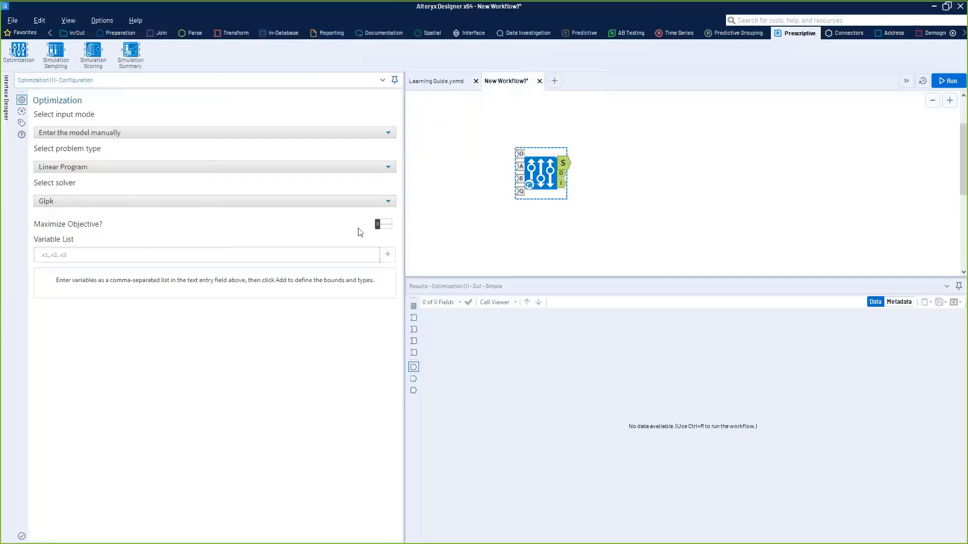
# - Turn on objective maximization for the linear program and open the variable list for editing
pyautogui.click(388, 228)
pyautogui.click(389, 229)
pyautogui.click(388, 230)
pyautogui.click(387, 230)
pyautogui.click(384, 230)
pyautogui.click(384, 227)
pyautogui.click(363, 251)
pyautogui.click(383, 224)
pyautogui.click(251, 254)
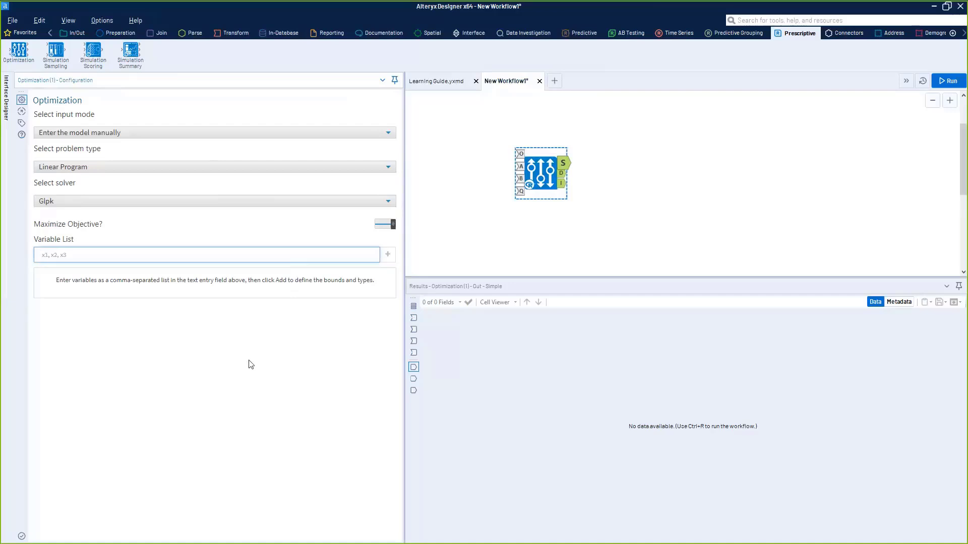
pyautogui.write('x,y')
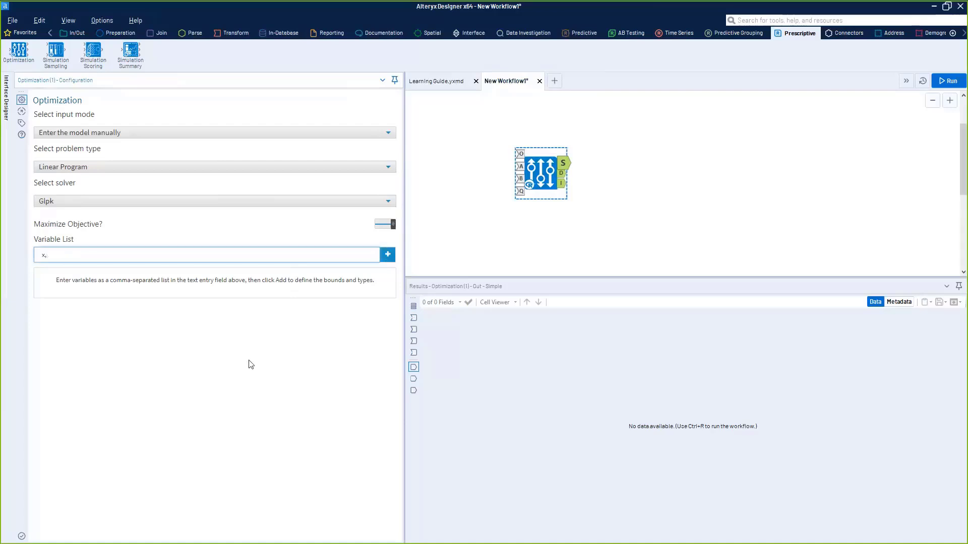
pyautogui.press('BackSpace')
pyautogui.press('BackSpace')
pyautogui.write('x,y')
pyautogui.press('BackSpace')
pyautogui.press('BackSpace')
pyautogui.press('BackSpace')
# - Enter "jackets, pants" as the variable list and add both variables to the model
pyautogui.write('jackets, pants')
pyautogui.click(634, 239)
pyautogui.click(549, 170)
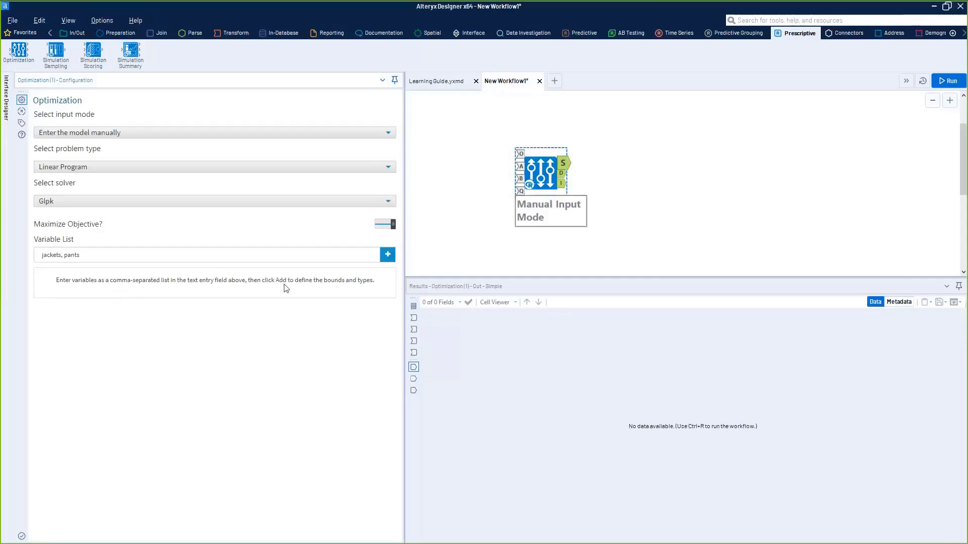
pyautogui.moveTo(121, 257); pyautogui.dragTo(17, 256)
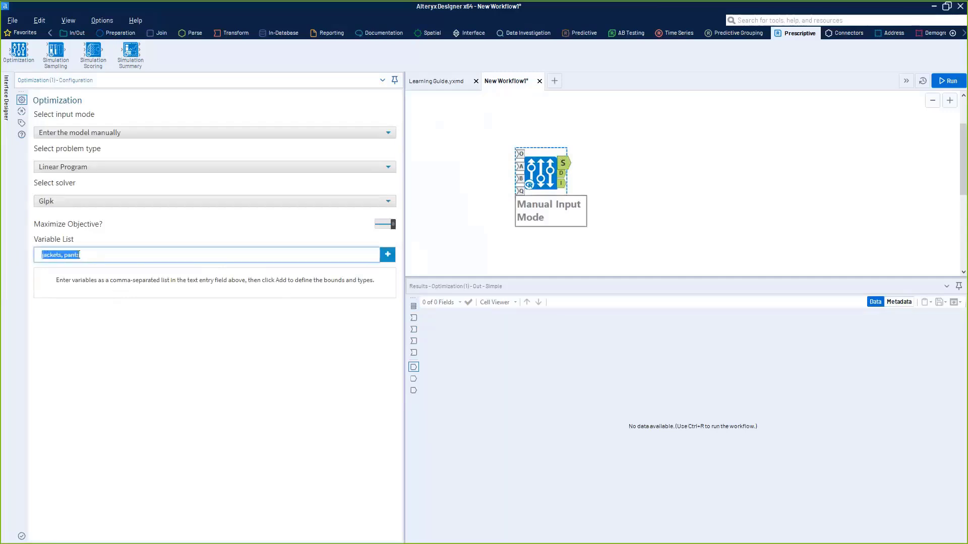
pyautogui.click(387, 255)
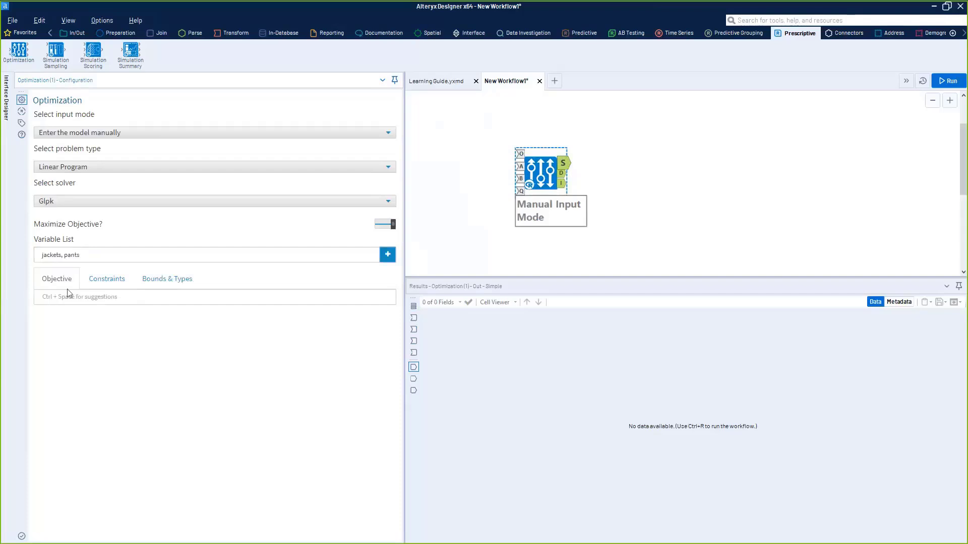
# - Enter 50pants as the first term of the objective function
pyautogui.click(167, 279)
pyautogui.click(57, 280)
pyautogui.click(91, 298)
pyautogui.write('50pants')
pyautogui.moveTo(64, 299); pyautogui.dragTo(48, 299)
pyautogui.click(90, 258)
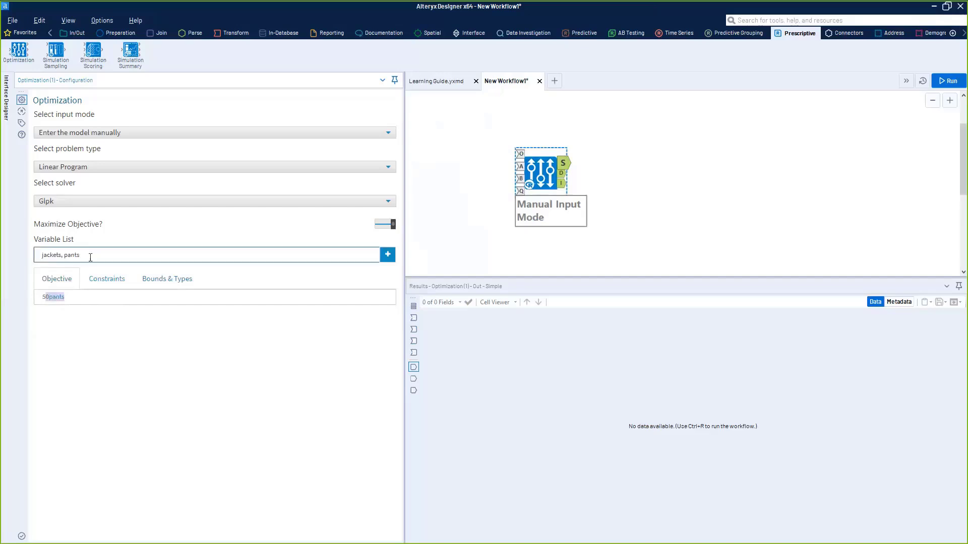
pyautogui.click(95, 256)
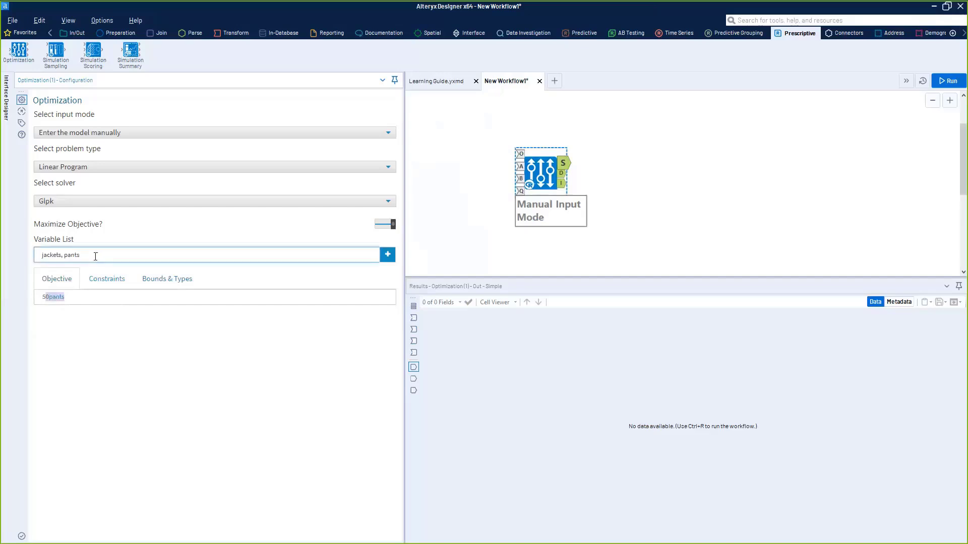
pyautogui.click(81, 297)
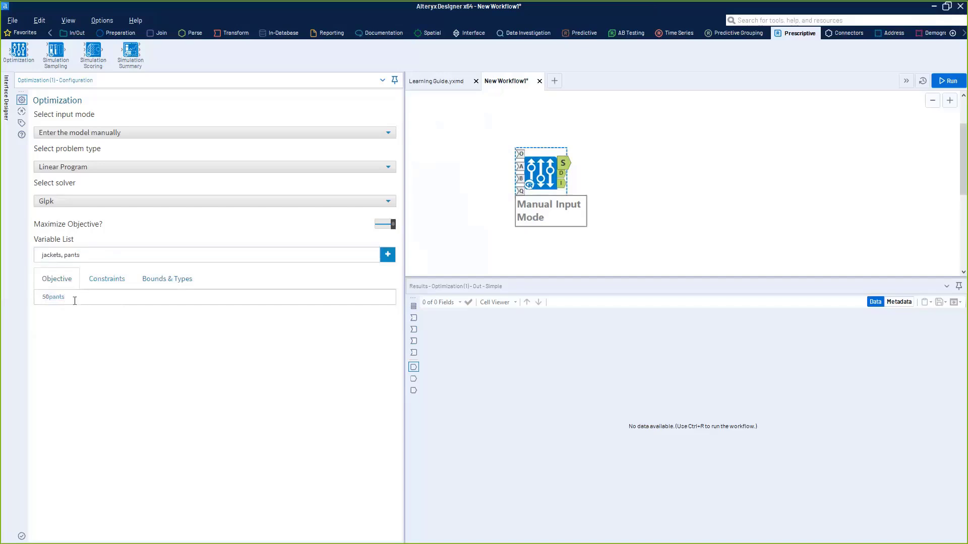
pyautogui.moveTo(70, 298); pyautogui.dragTo(52, 298)
# - Extend the objective function with the term + 40jackets
pyautogui.click(71, 298)
pyautogui.write('+ 40jackets')
pyautogui.click(116, 281)
pyautogui.click(61, 281)
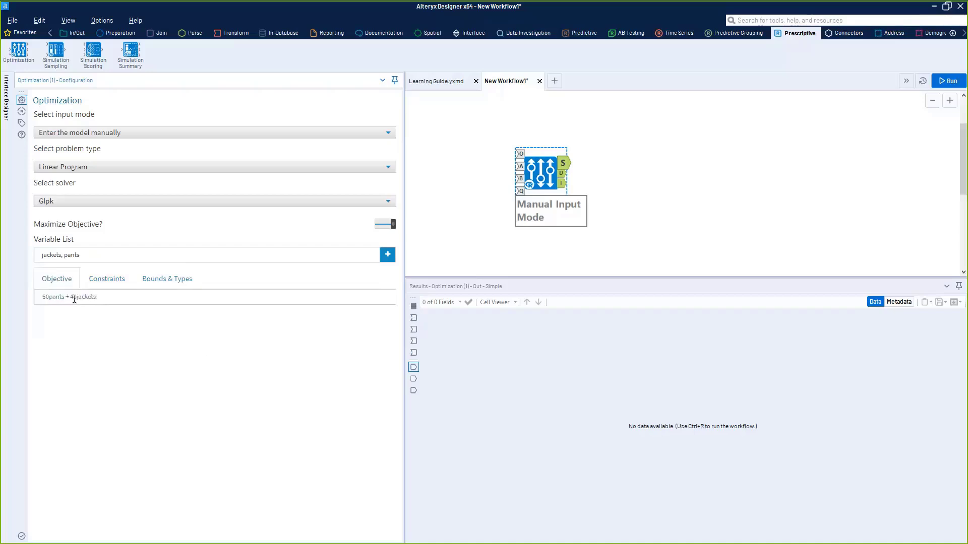
# - Add the constraint pants + 1.5jackets<=750 to the model
pyautogui.click(99, 281)
pyautogui.click(106, 292)
pyautogui.write('pants')
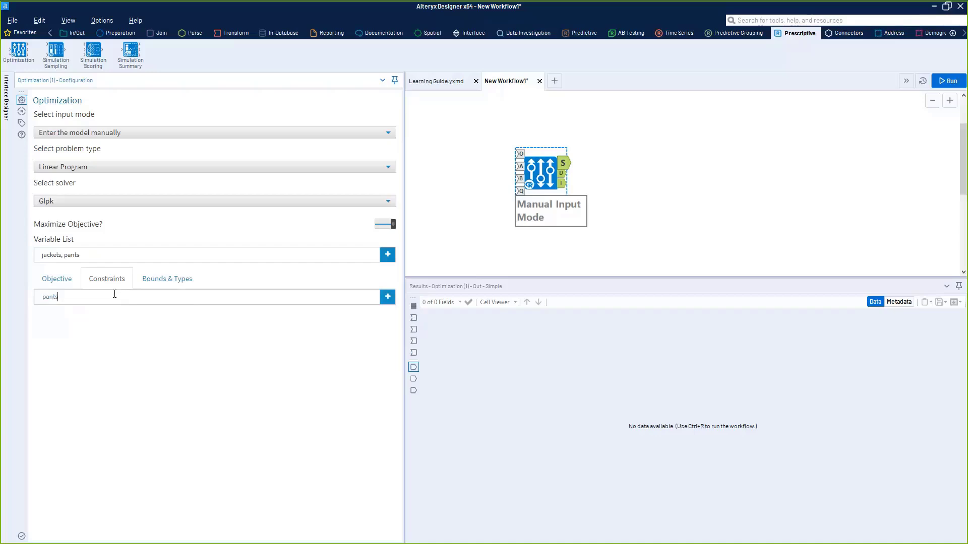
pyautogui.write(' +')
pyautogui.write(' 1.5k')
pyautogui.write('ackets')
pyautogui.write('<')
pyautogui.write('=')
pyautogui.write('750')
pyautogui.moveTo(181, 296); pyautogui.dragTo(71, 288)
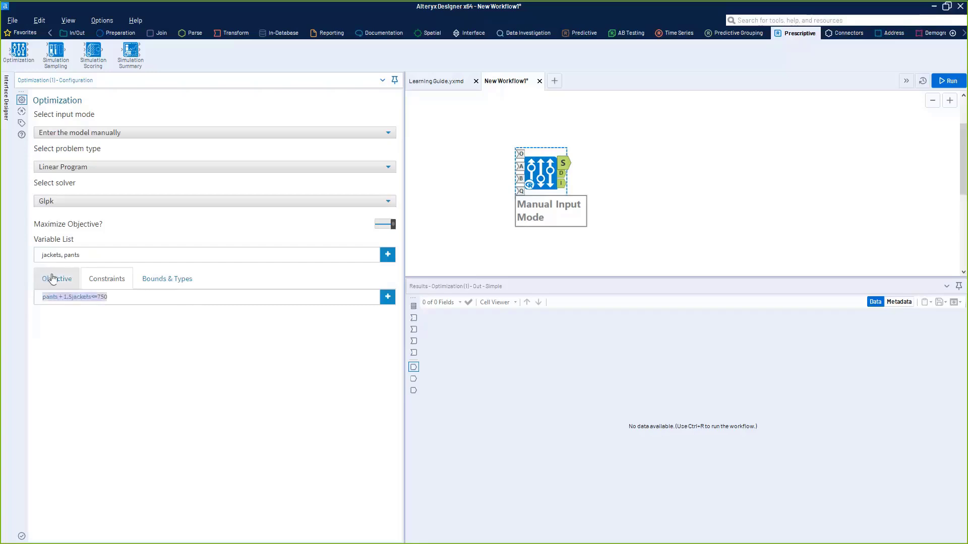
pyautogui.click(119, 301)
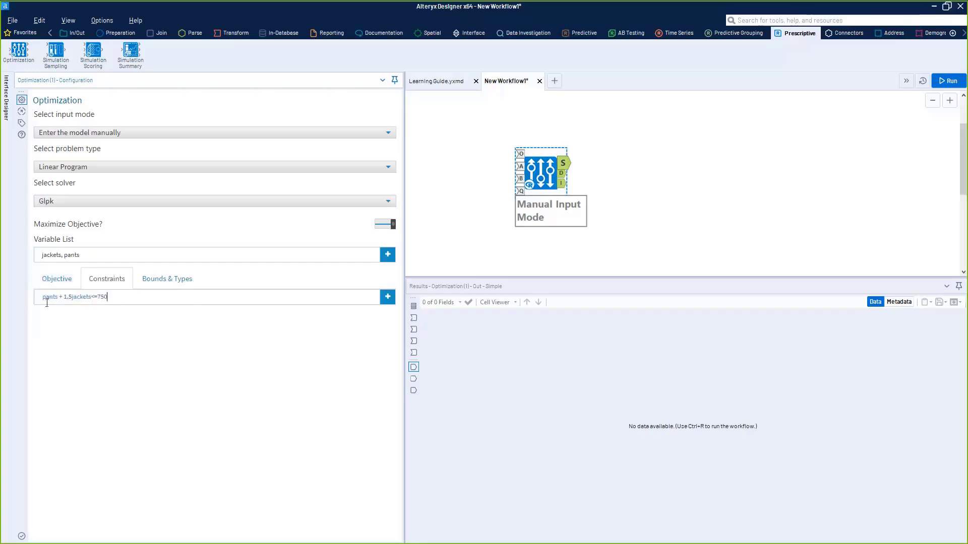
pyautogui.moveTo(47, 302); pyautogui.dragTo(116, 301)
pyautogui.click(371, 302)
pyautogui.click(387, 297)
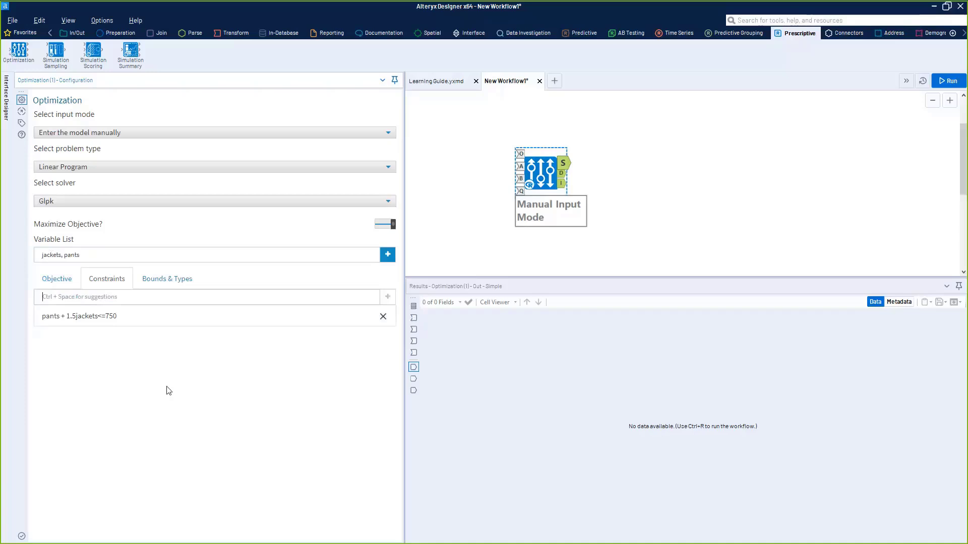
# - Add a second constraint, 2pants + jackets <=1000, to the model
pyautogui.write('2')
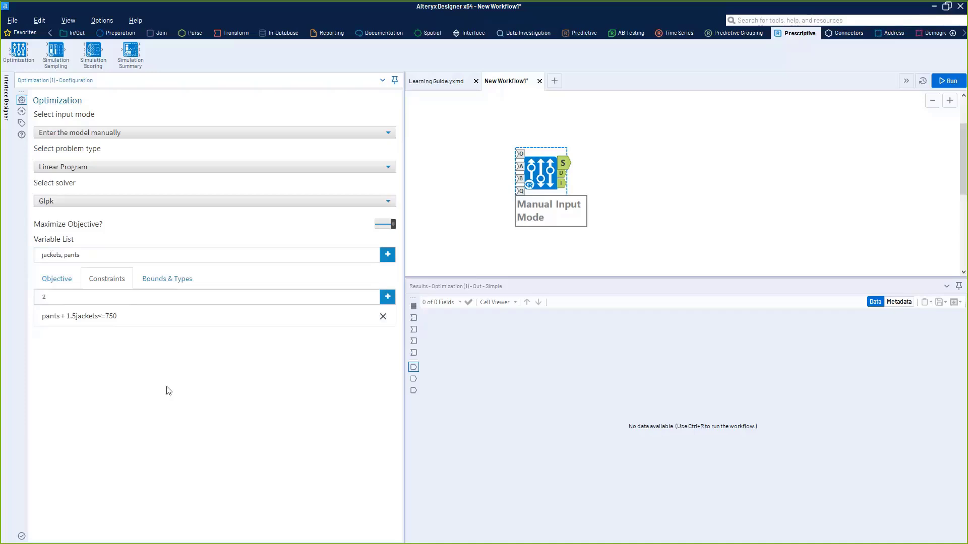
pyautogui.write('pants + jackets <=1000')
pyautogui.click(381, 296)
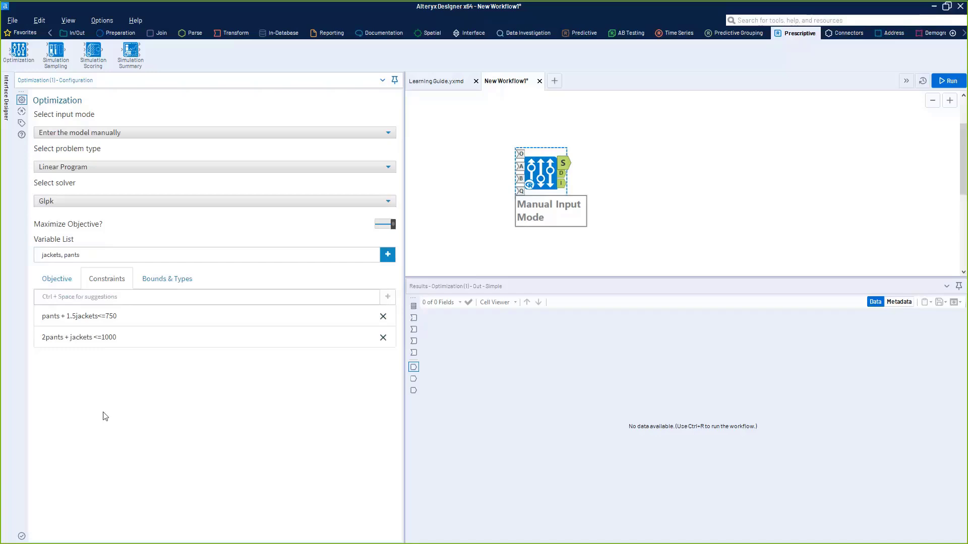
# - Set the lower bound of the jackets variable to 200
pyautogui.click(57, 279)
pyautogui.click(108, 279)
pyautogui.click(168, 279)
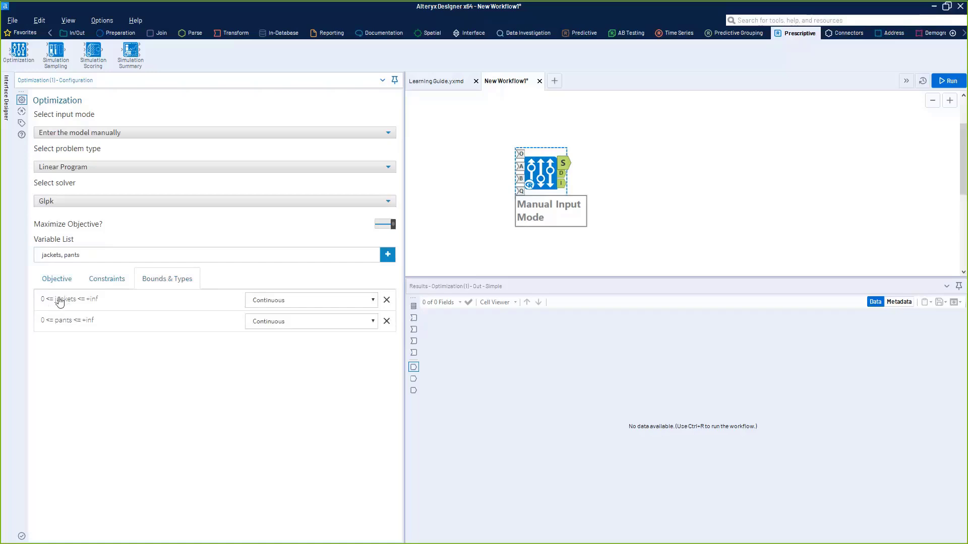
pyautogui.click(45, 302)
pyautogui.moveTo(71, 305); pyautogui.dragTo(52, 303)
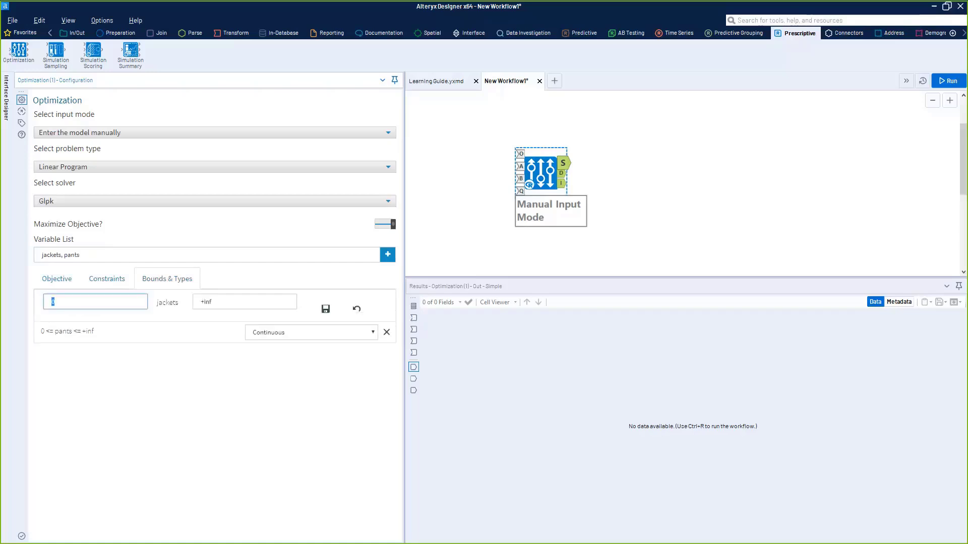
pyautogui.write('200')
# - Set the lower bound of the pants variable to 200 and save that bound
pyautogui.click(53, 334)
pyautogui.click(53, 335)
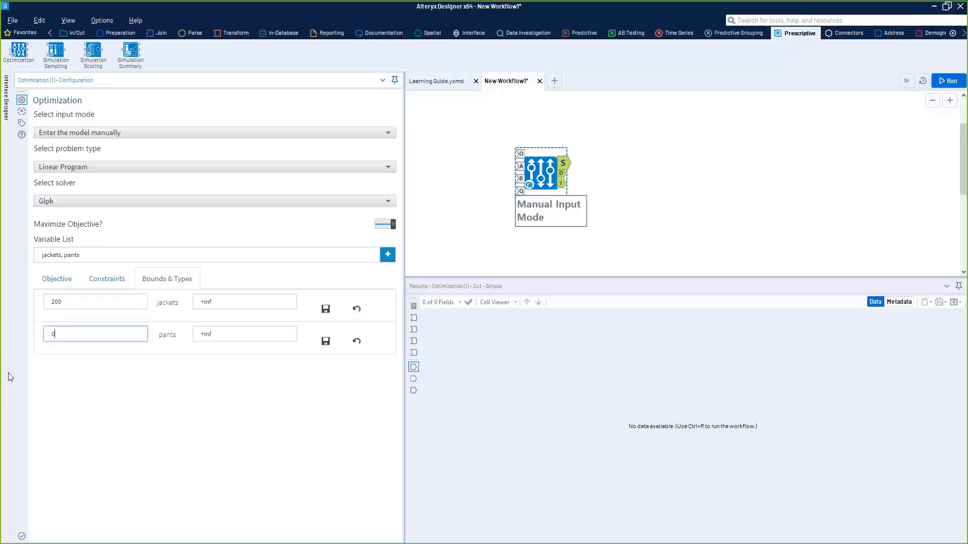
pyautogui.write('200')
pyautogui.click(326, 341)
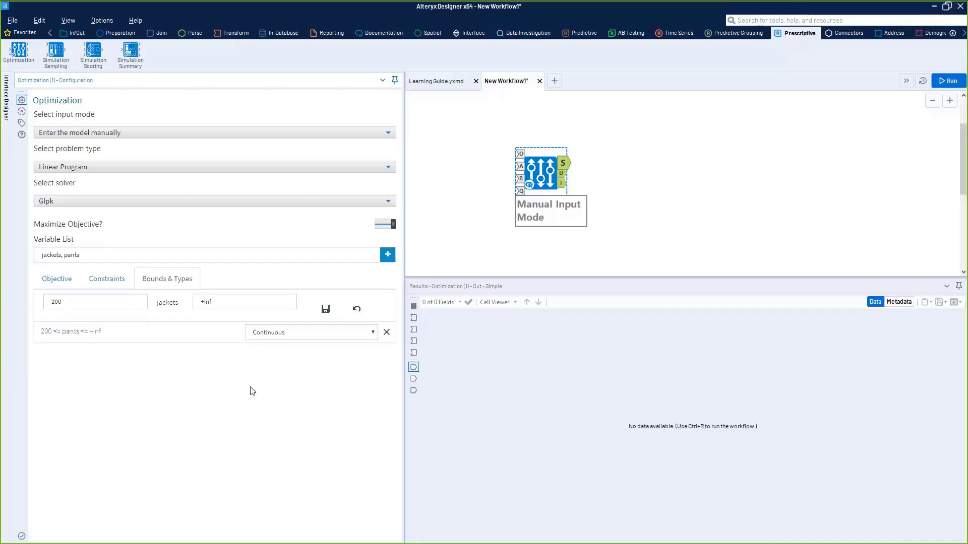
# - Set the bounds of the jackets variable to 0 and 400 and save them
pyautogui.doubleClick(61, 302)
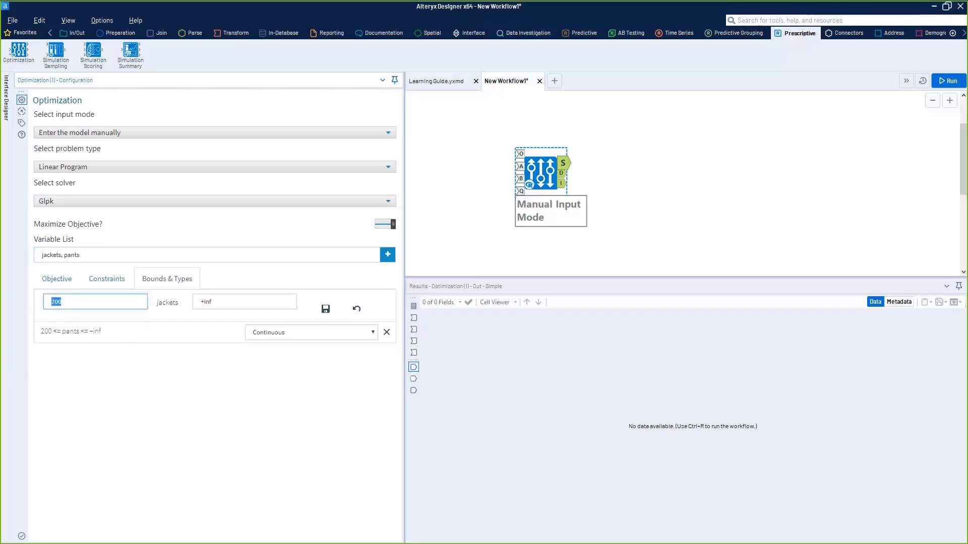
pyautogui.write('0')
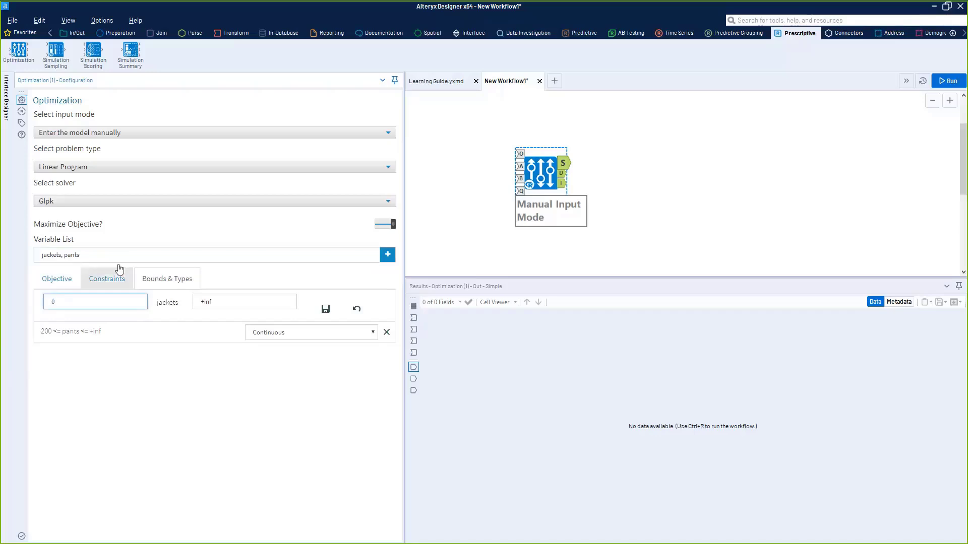
pyautogui.press('Tab')
pyautogui.write('400')
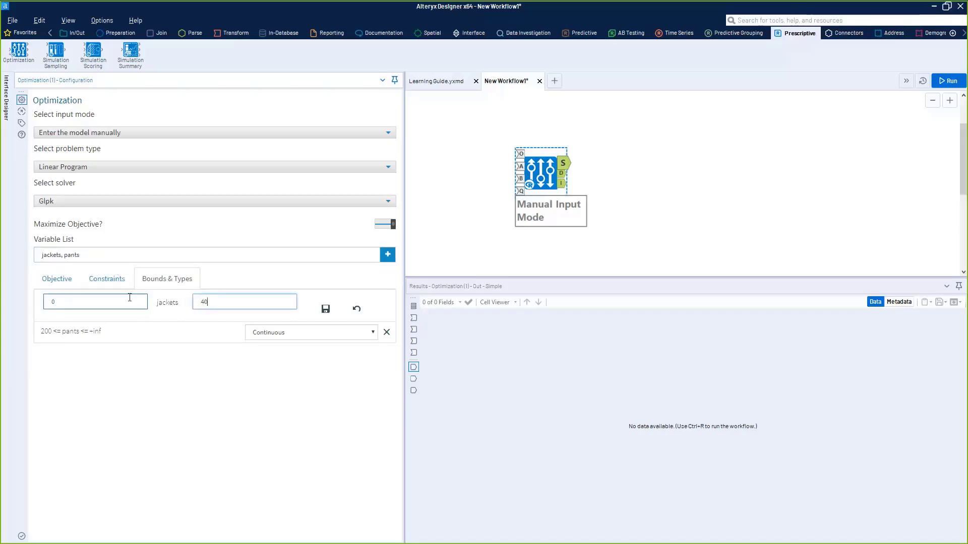
pyautogui.click(325, 309)
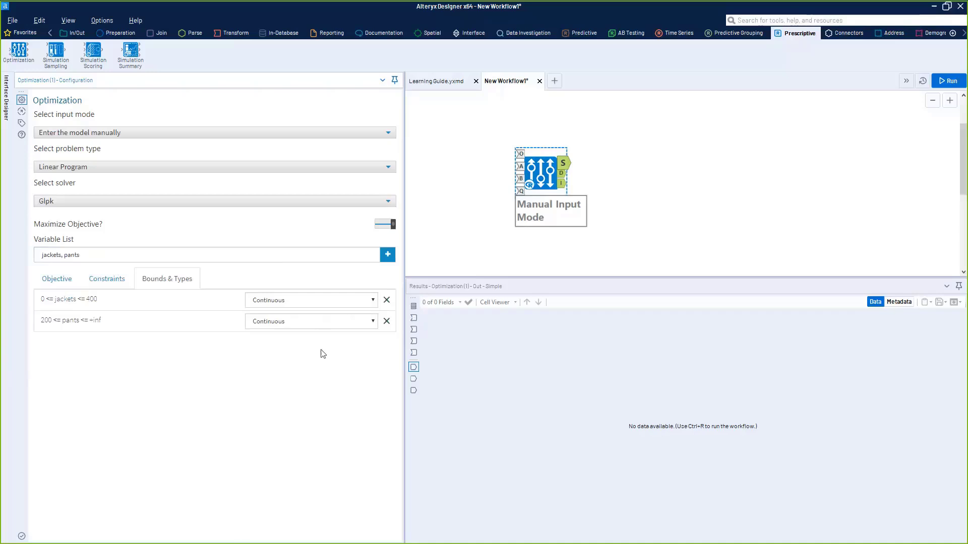
# - Set the variable type of both jackets and pants to Integer
pyautogui.click(305, 302)
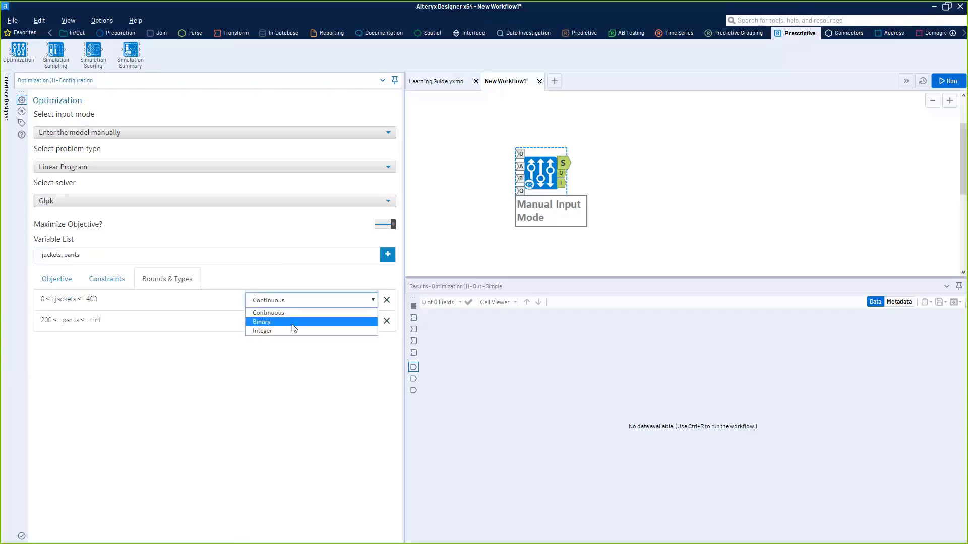
pyautogui.click(260, 354)
pyautogui.click(283, 302)
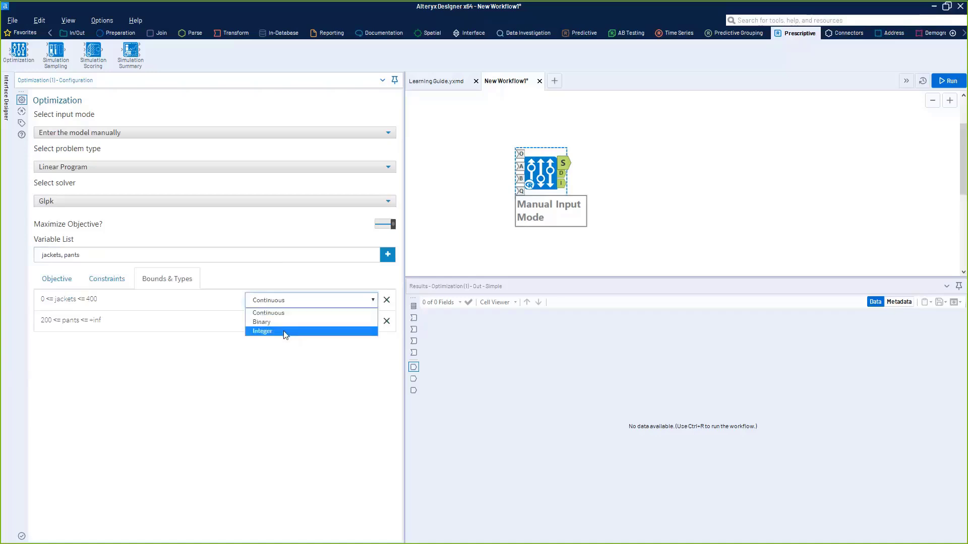
pyautogui.click(291, 352)
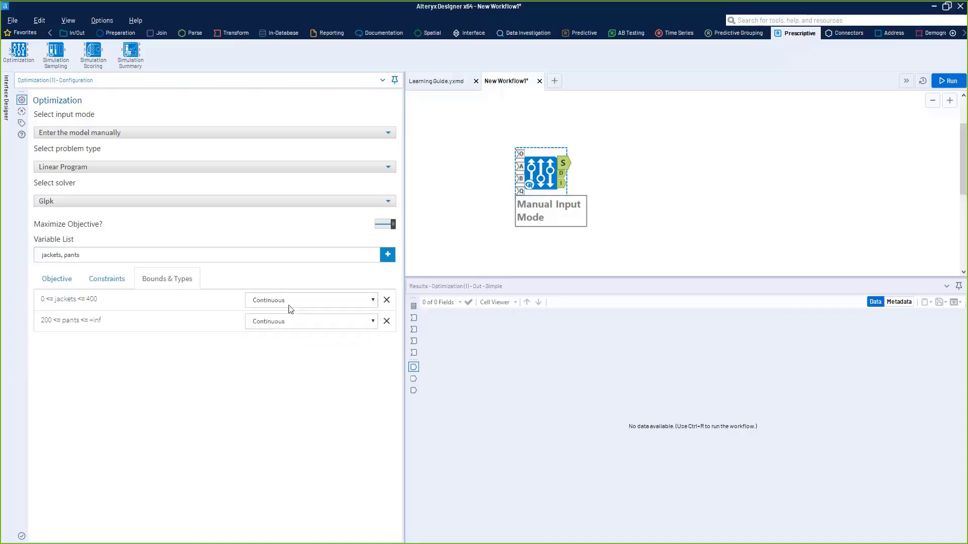
pyautogui.click(290, 304)
pyautogui.click(292, 346)
pyautogui.click(294, 302)
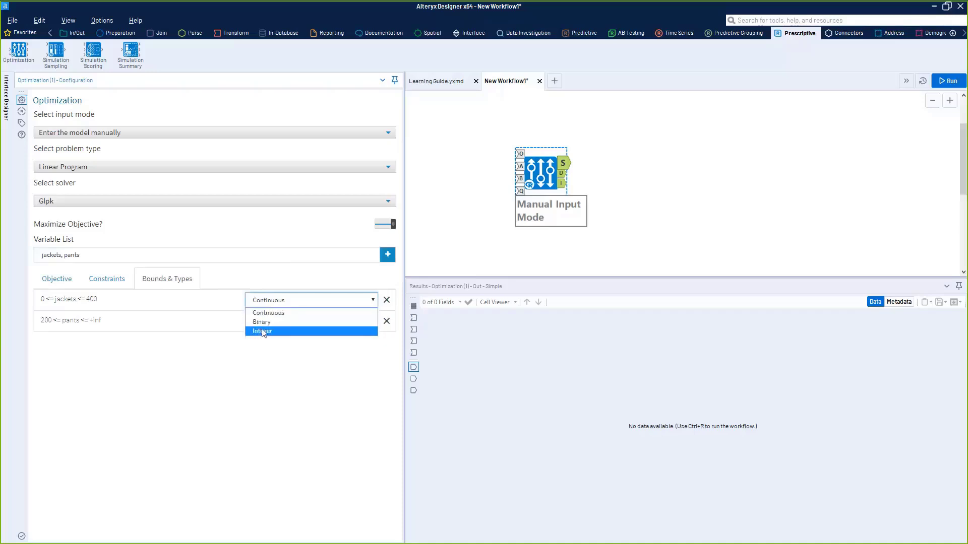
pyautogui.click(261, 330)
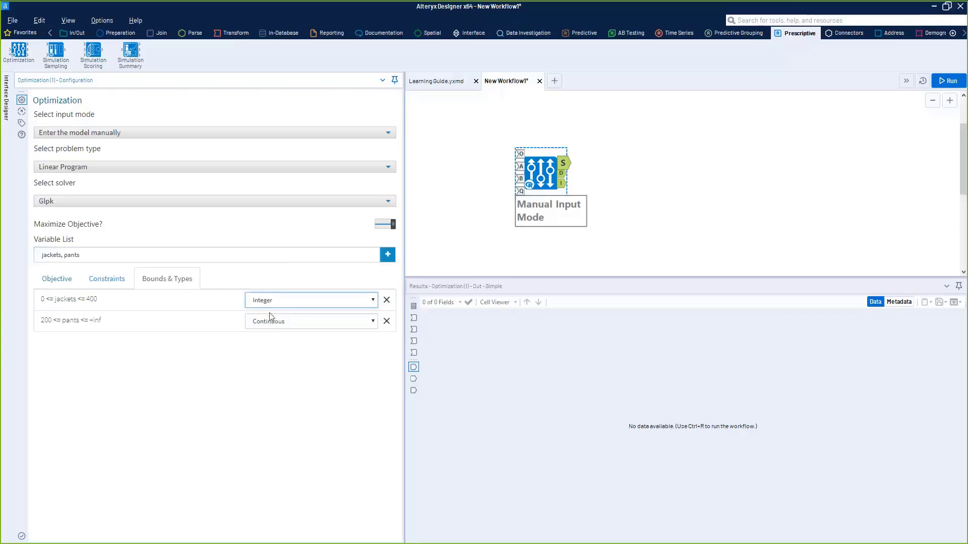
pyautogui.click(270, 326)
pyautogui.click(274, 354)
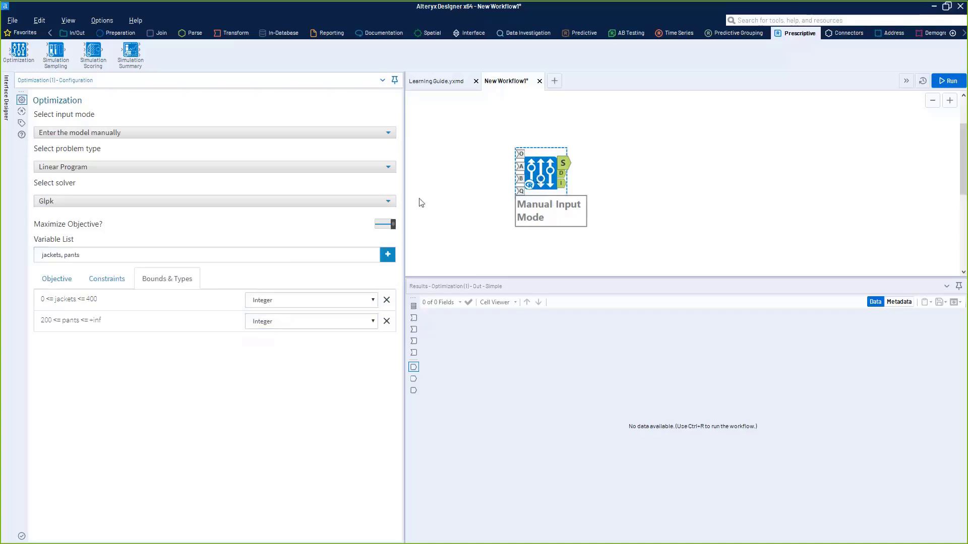
# - Attach Browse tools to all three outputs of the Optimization tool and run the workflow
pyautogui.click(116, 202)
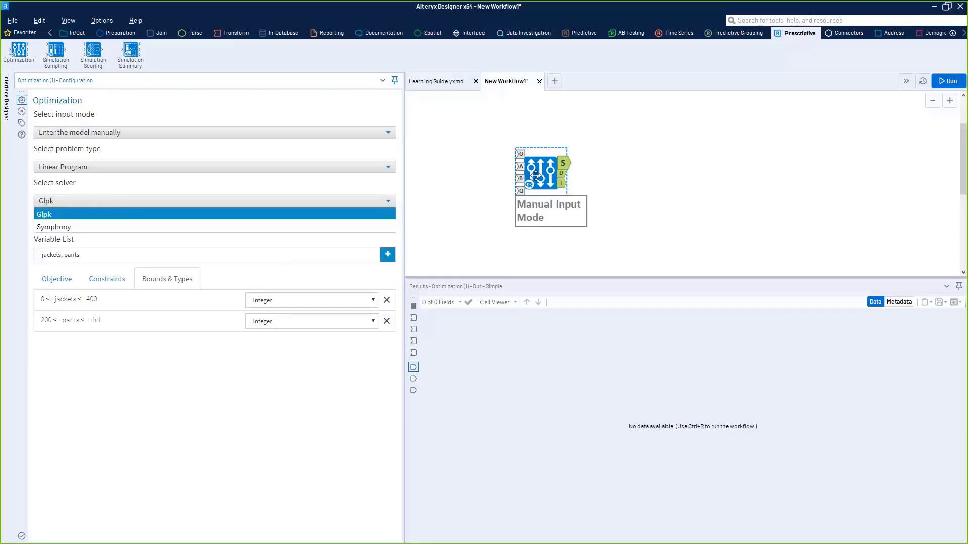
pyautogui.click(531, 176)
pyautogui.hotkey('ctrl', 'shift', 'b')
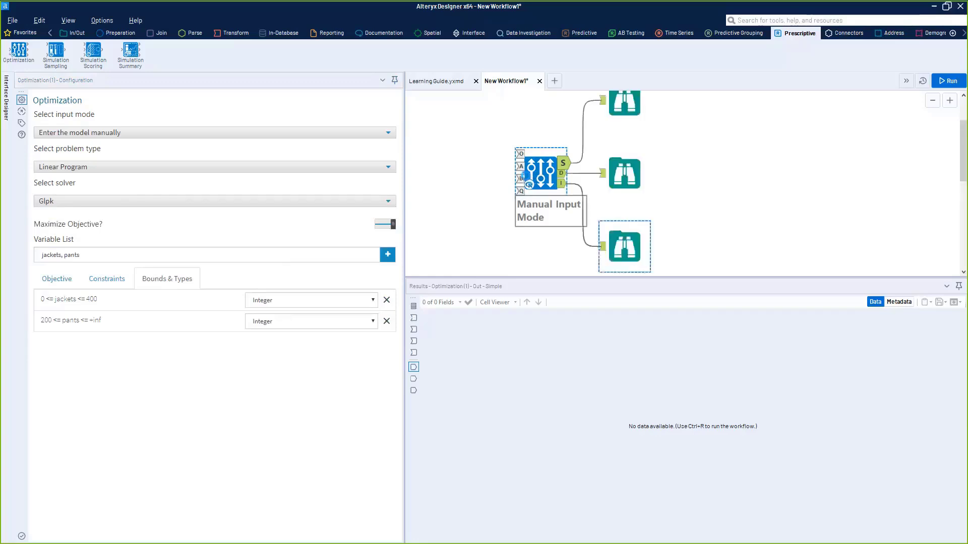
pyautogui.click(565, 171)
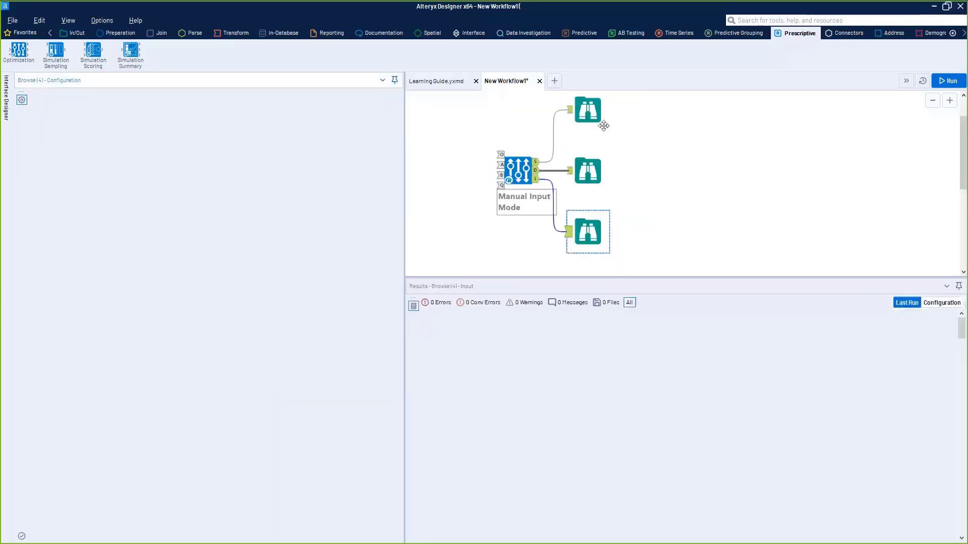
pyautogui.hotkey('ctrl', 'r')
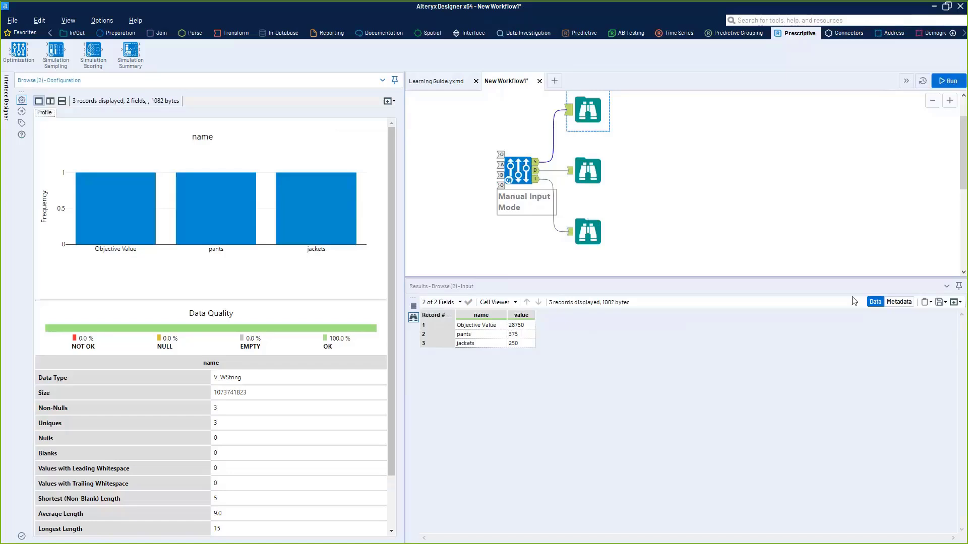
# - Rearrange the canvas by moving the Optimization tool away from the Browse tools and placing the upper two Browse tools closer together
pyautogui.moveTo(520, 168); pyautogui.dragTo(486, 195)
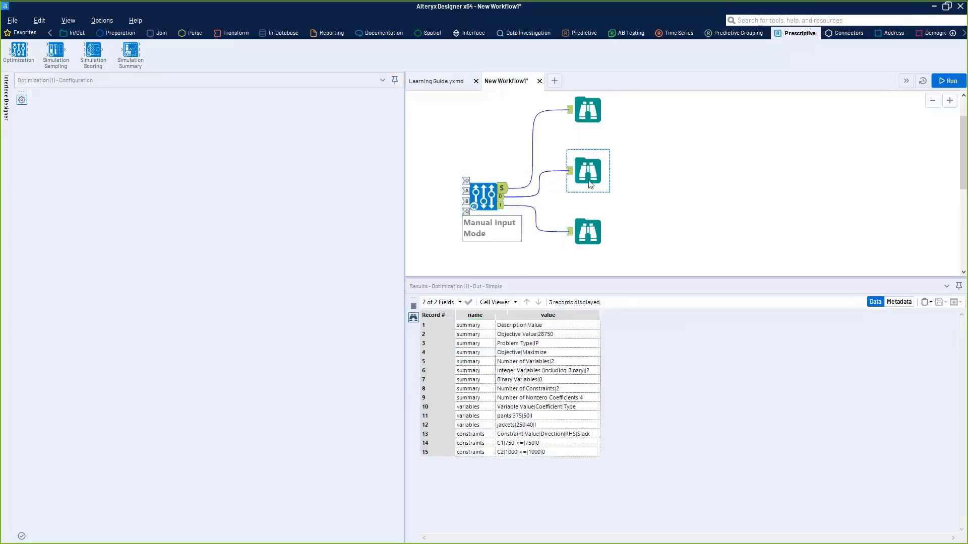
pyautogui.moveTo(588, 181); pyautogui.dragTo(598, 190)
pyautogui.moveTo(583, 106); pyautogui.dragTo(592, 140)
pyautogui.moveTo(481, 192); pyautogui.dragTo(481, 185)
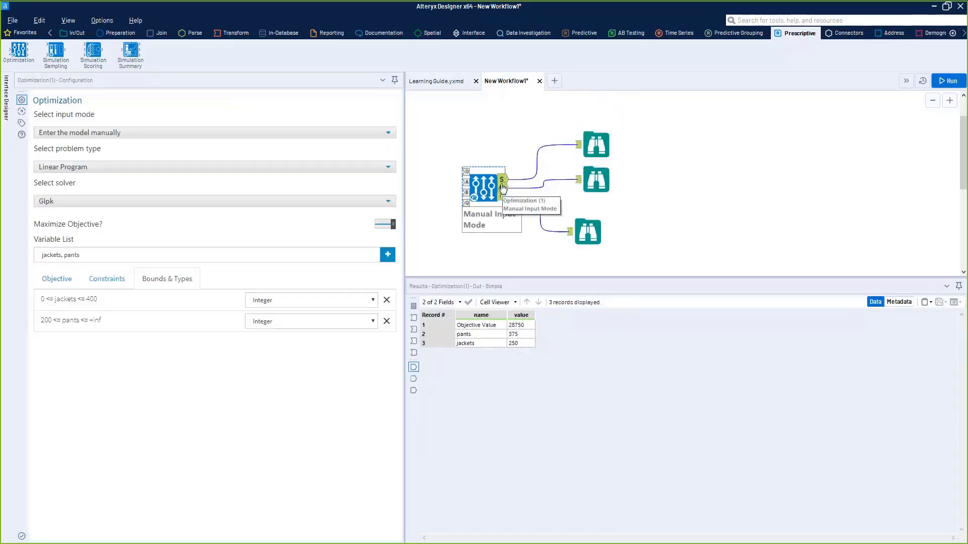
# - Examine the objective value and the pants and jackets quantities in the solution output
pyautogui.moveTo(501, 327)
pyautogui.mouseDown()
pyautogui.moveTo(515, 347)
pyautogui.moveTo(519, 325)
pyautogui.mouseUp()
pyautogui.click(491, 333)
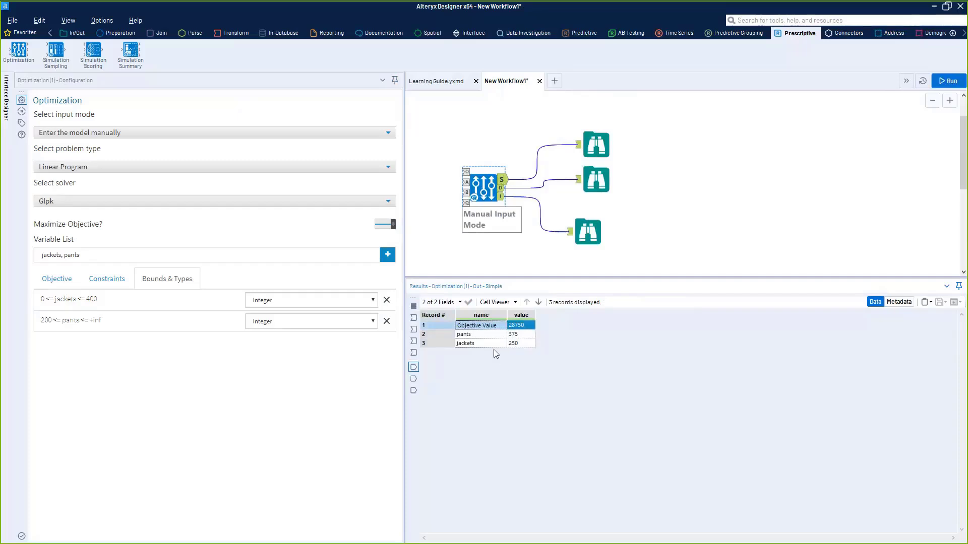
pyautogui.moveTo(494, 347); pyautogui.dragTo(513, 328)
pyautogui.click(514, 343)
pyautogui.click(514, 342)
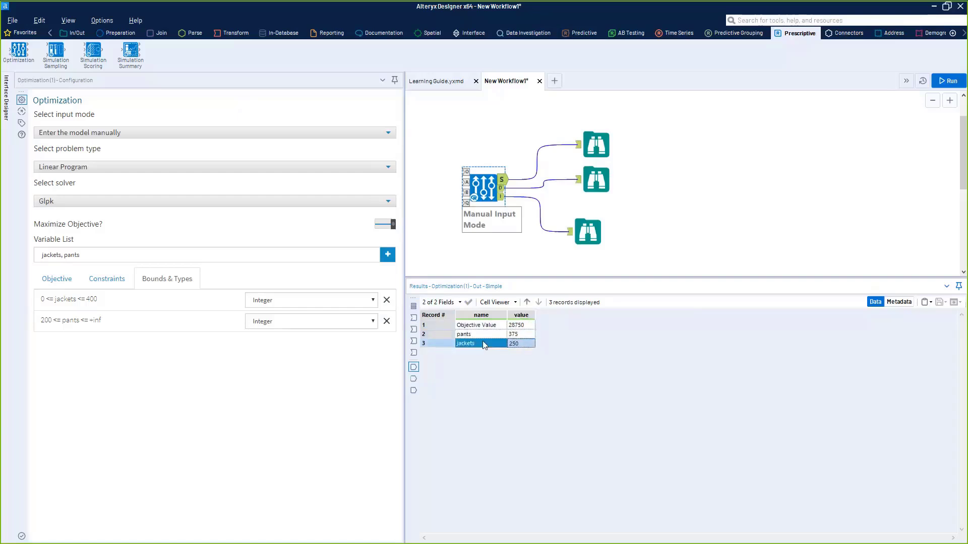
# - Turn off Maximize Objective, rerun the workflow and check the minimized solution values
pyautogui.click(386, 225)
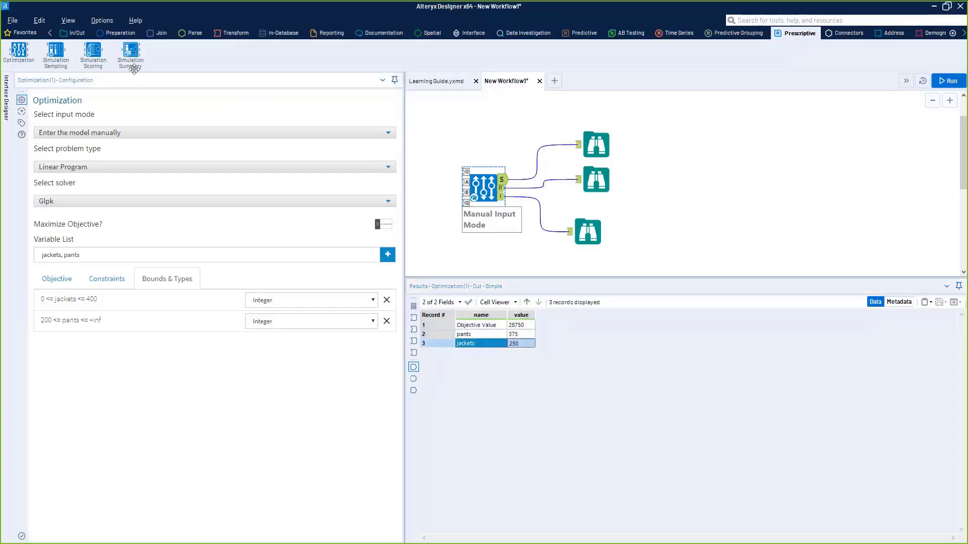
pyautogui.hotkey('ctrl', 'r')
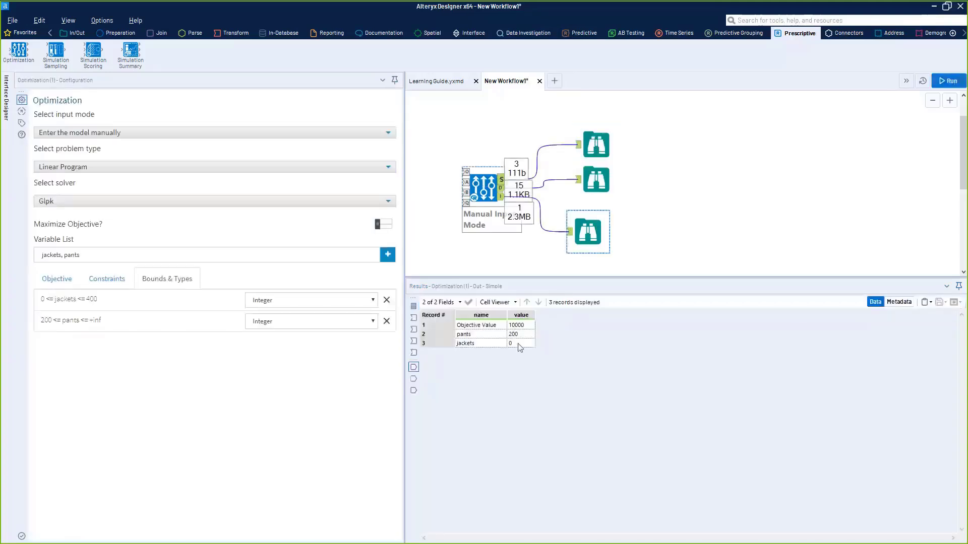
pyautogui.click(519, 344)
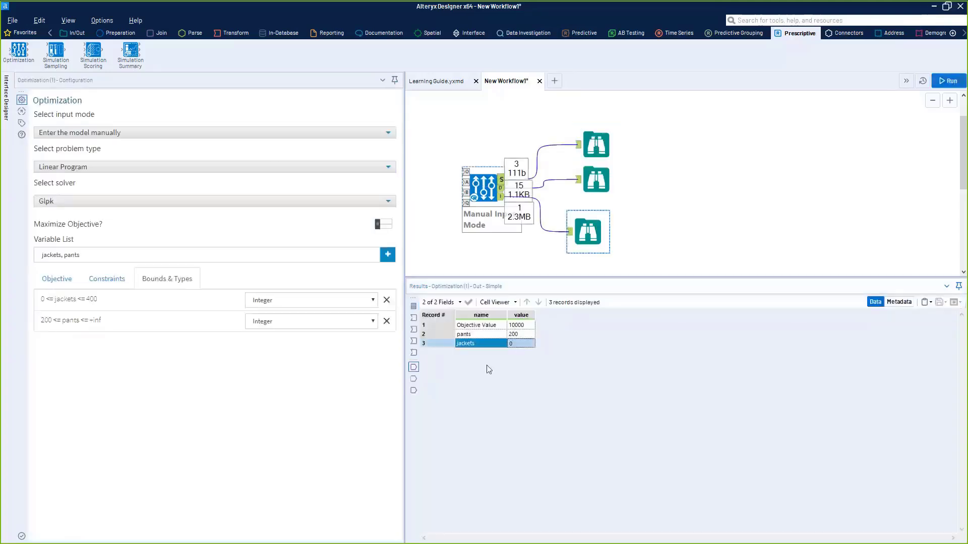
pyautogui.click(521, 326)
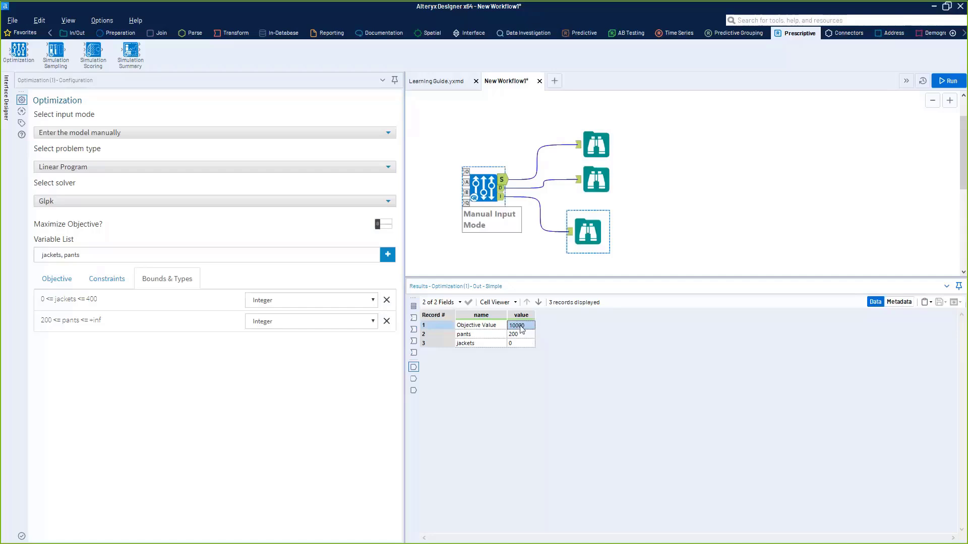
# - Turn Maximize Objective back on, rerun the workflow and check the solution values
pyautogui.click(386, 224)
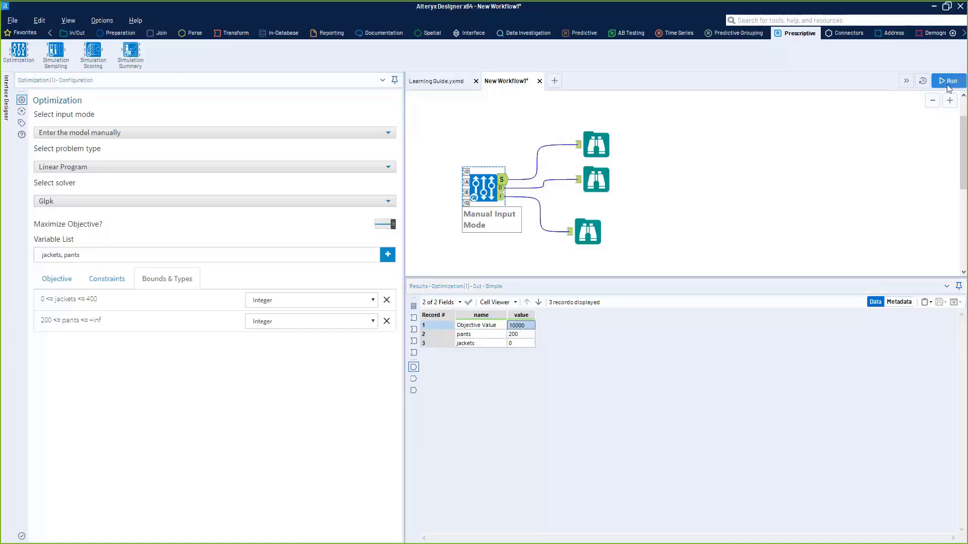
pyautogui.click(784, 226)
pyautogui.hotkey('ctrl', 'r')
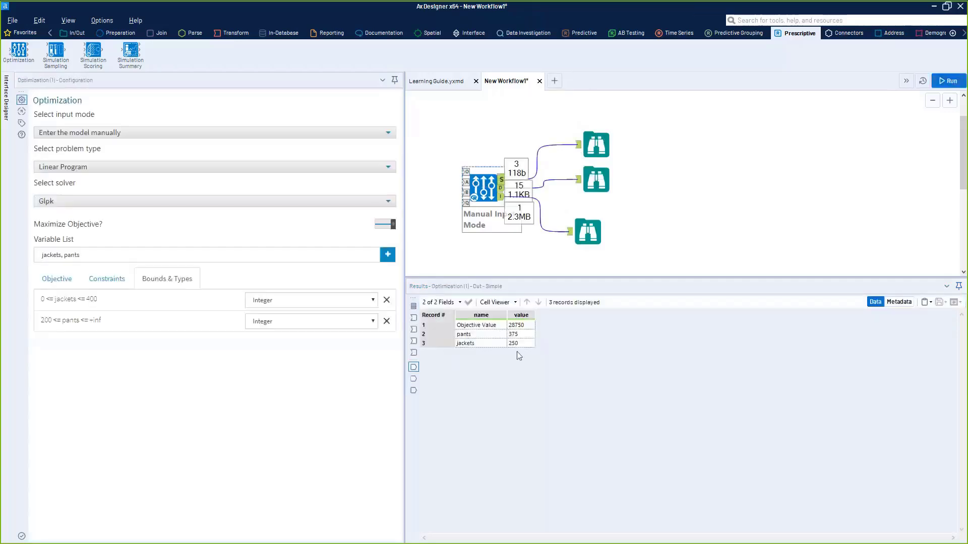
pyautogui.click(519, 333)
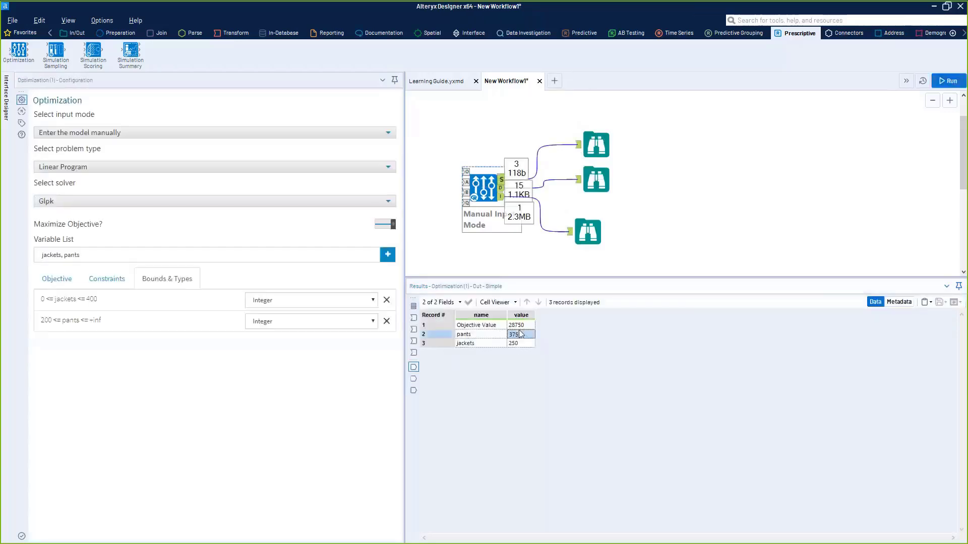
# - Examine the summary, variables and constraints records in the Browse tool on the Optimization tool's D output
pyautogui.click(596, 180)
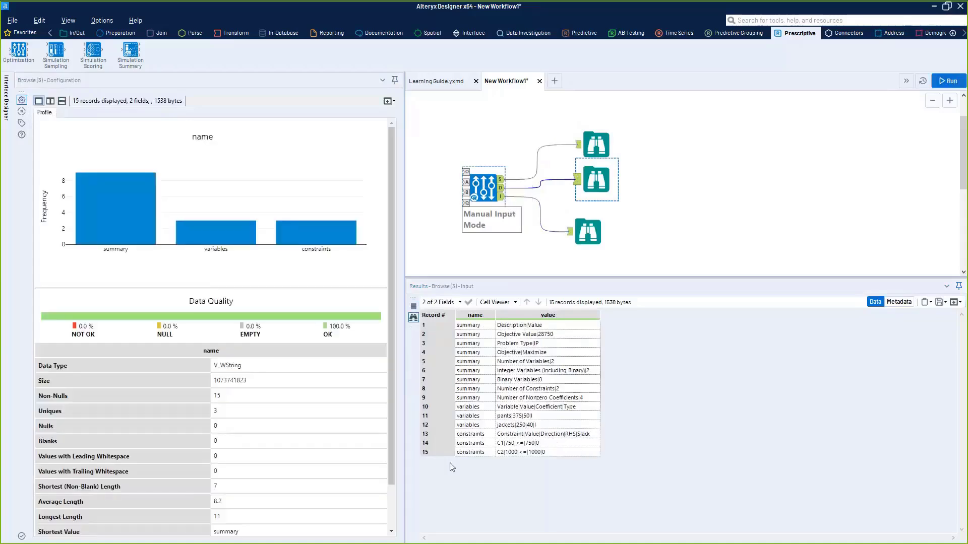
pyautogui.click(519, 416)
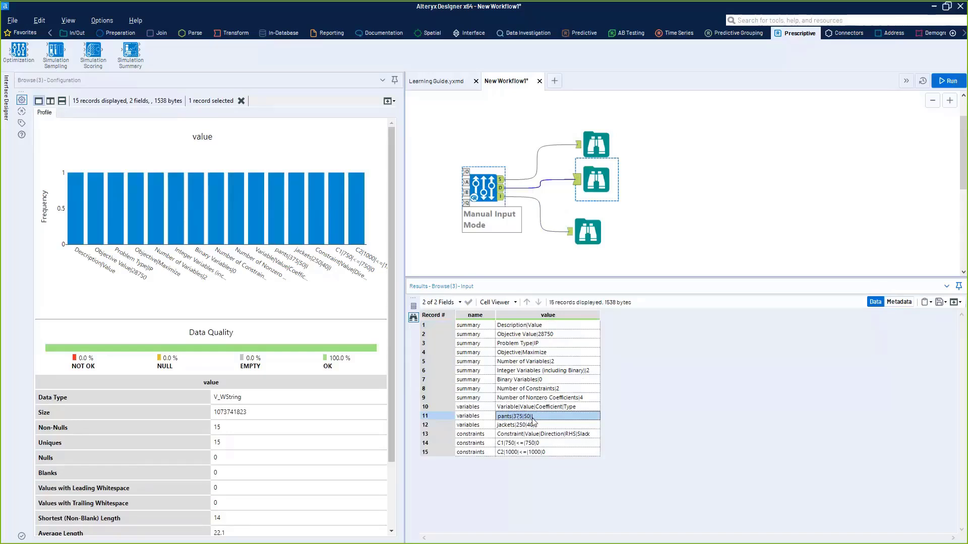
pyautogui.click(514, 429)
pyautogui.moveTo(515, 429); pyautogui.dragTo(540, 443)
pyautogui.click(539, 452)
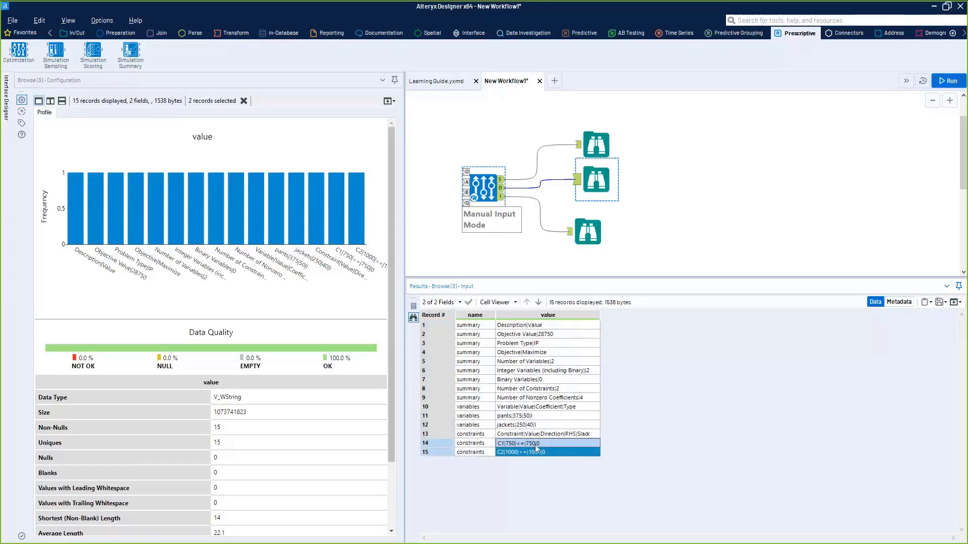
pyautogui.moveTo(522, 326); pyautogui.dragTo(528, 476)
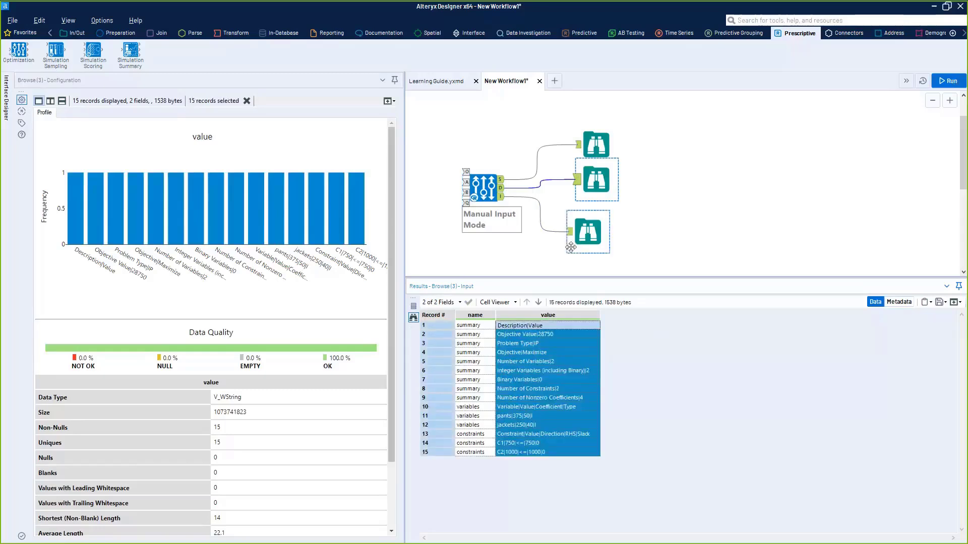
# - View the interactive optimization report of the I output's Browse tool in a separate window, and close that window
pyautogui.moveTo(570, 247); pyautogui.dragTo(571, 255)
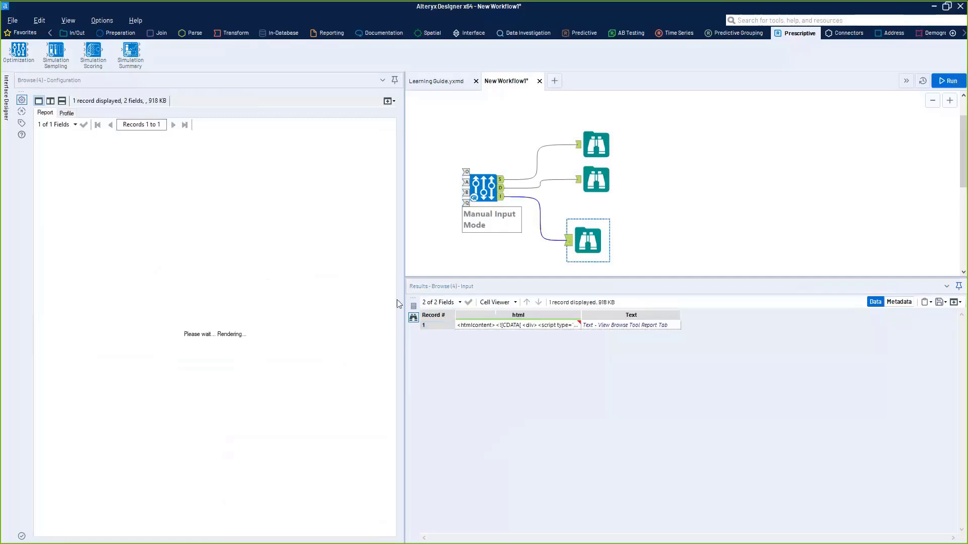
pyautogui.moveTo(404, 252); pyautogui.dragTo(572, 269)
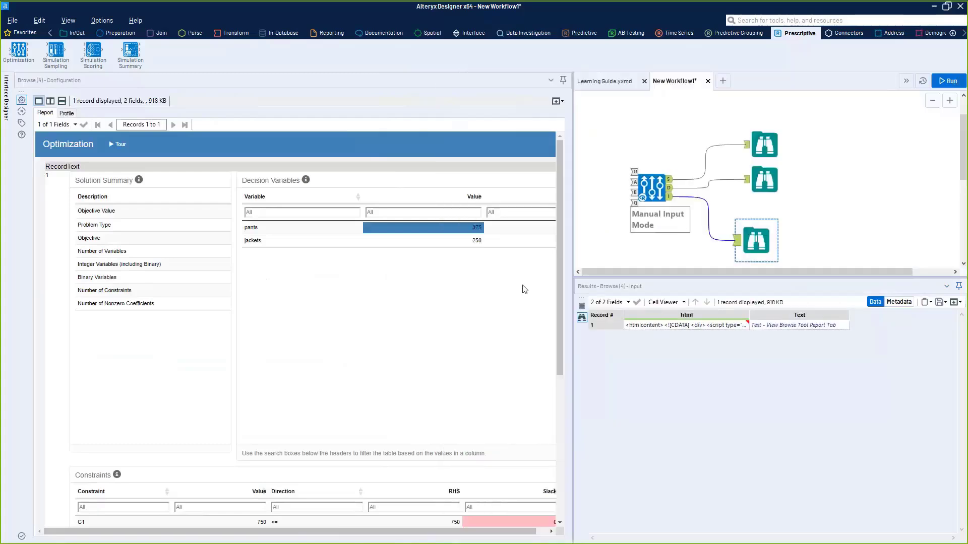
pyautogui.click(558, 100)
pyautogui.click(525, 121)
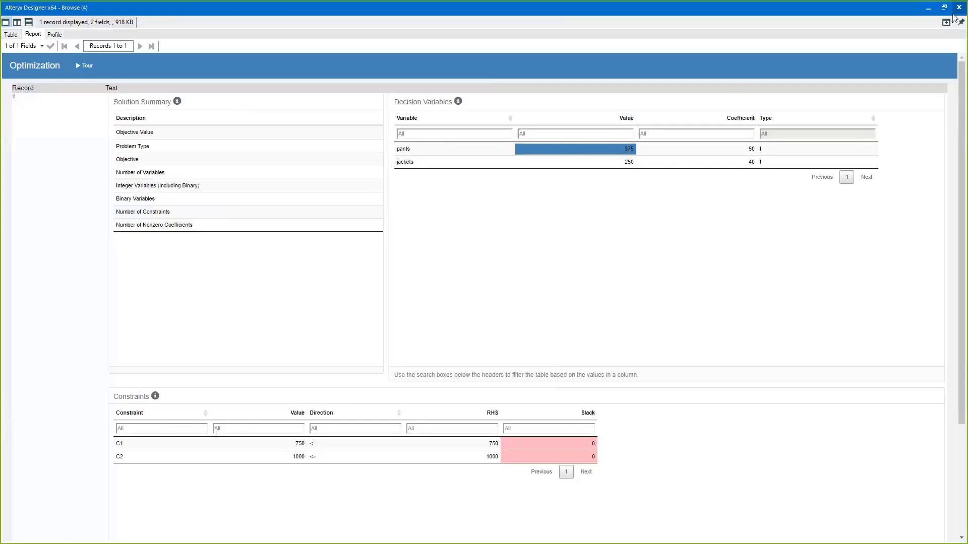
pyautogui.click(959, 8)
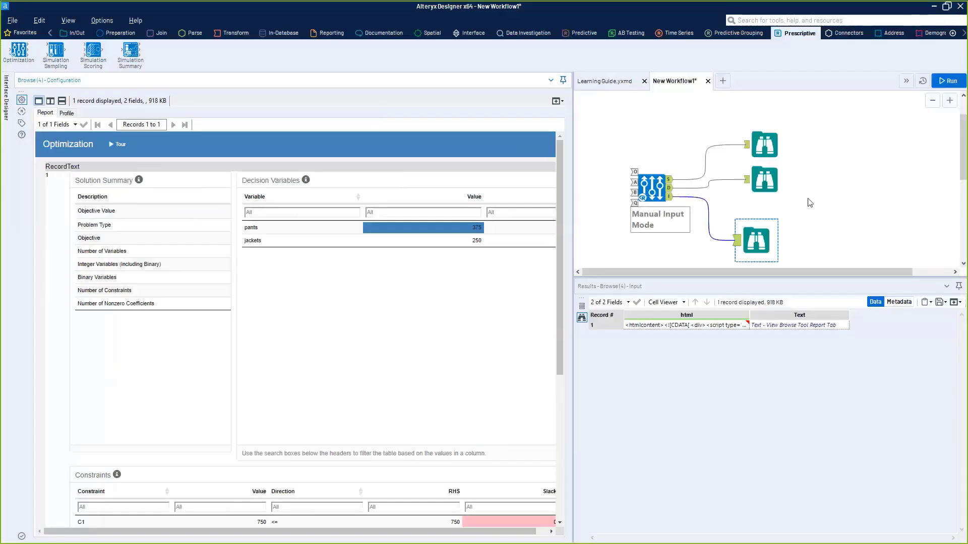
# - Reposition the Optimization tool on the canvas and select it together with its three Browse tools
pyautogui.moveTo(669, 214); pyautogui.dragTo(652, 197)
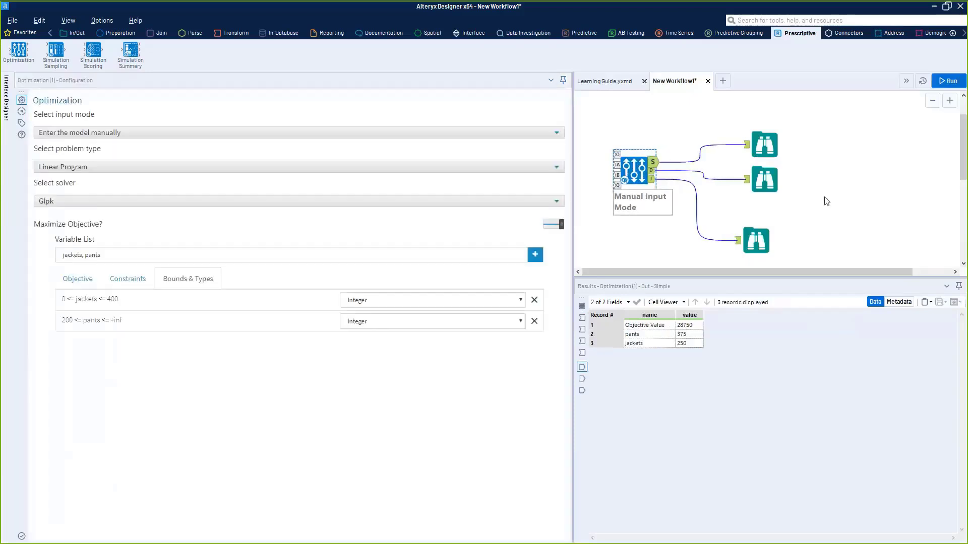
pyautogui.scroll(-1, 812, 253)
pyautogui.moveTo(757, 270); pyautogui.dragTo(597, 131)
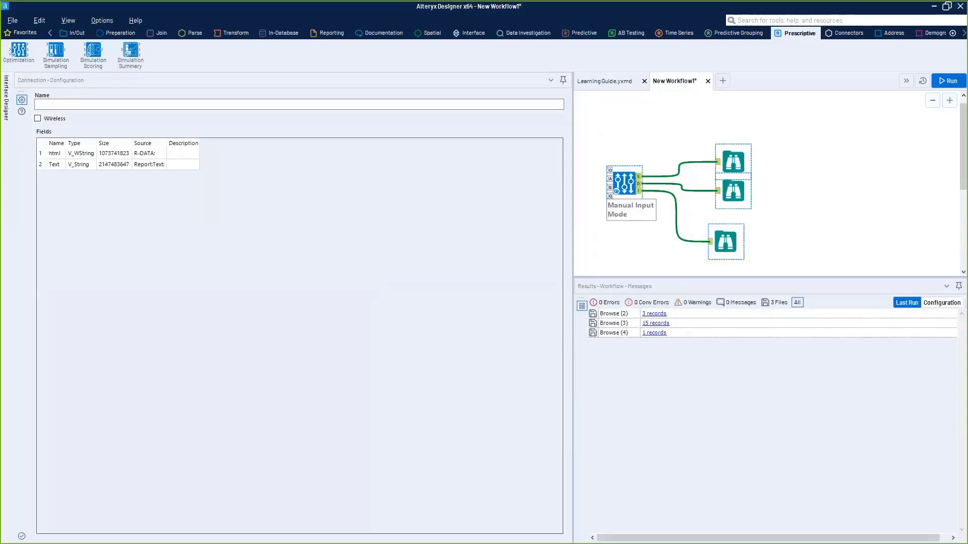
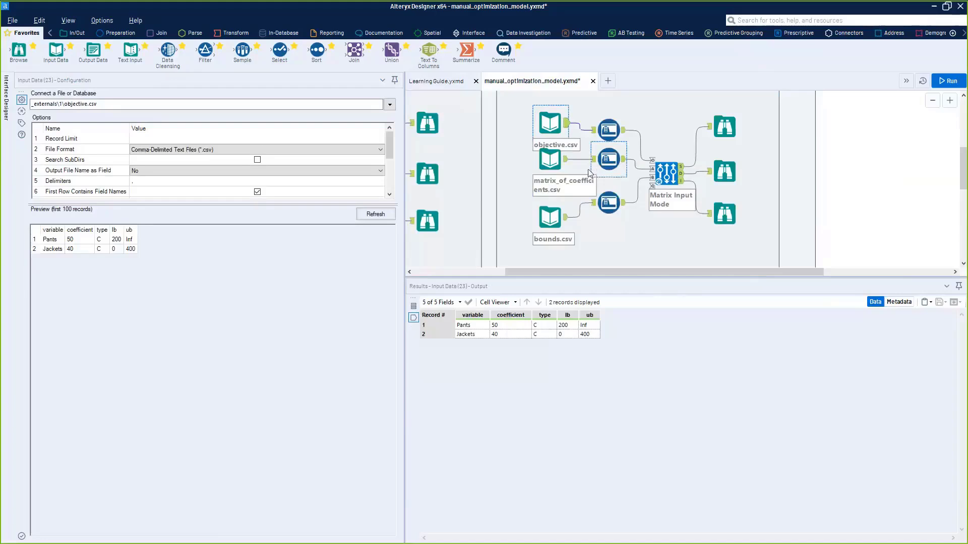
# - Run the workflow containing the manual-input and matrix-input Optimization branches
pyautogui.click(590, 173)
pyautogui.hotkey('ctrl', 'r')
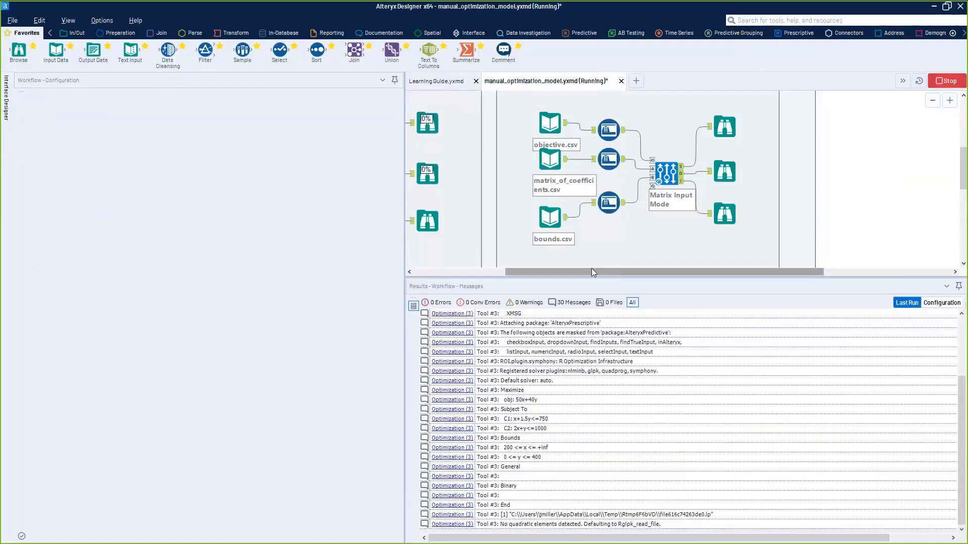
pyautogui.moveTo(591, 268); pyautogui.dragTo(482, 284)
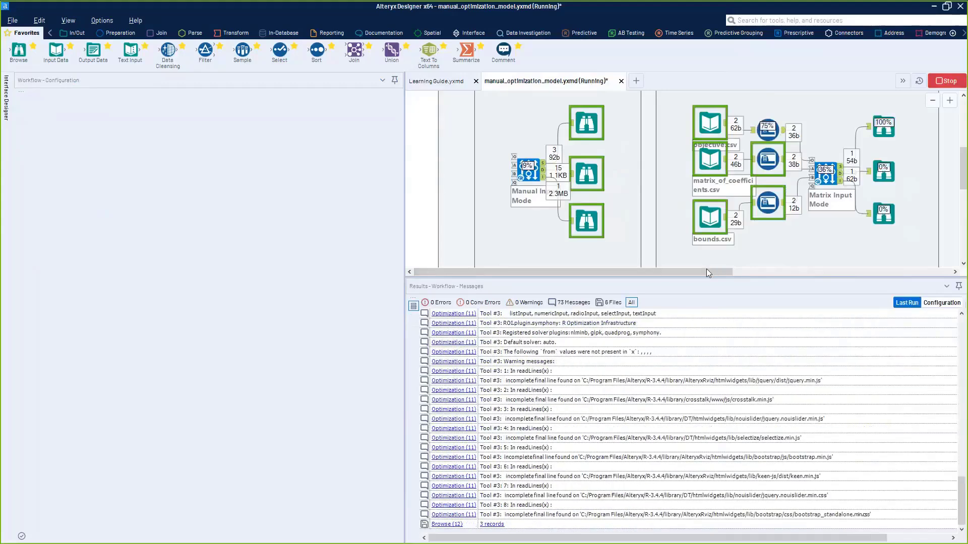
pyautogui.moveTo(707, 269)
pyautogui.mouseDown()
pyautogui.moveTo(735, 264)
pyautogui.moveTo(712, 267)
pyautogui.mouseUp()
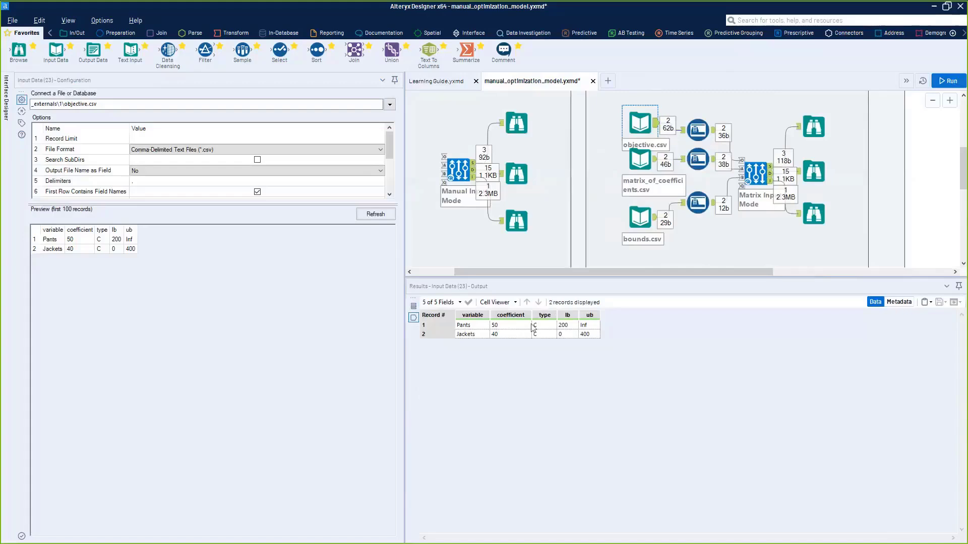
# - Inspect the variable types in objective.csv and the Auto Field outputs for the objective and the coefficient matrix
pyautogui.moveTo(498, 326); pyautogui.dragTo(544, 334)
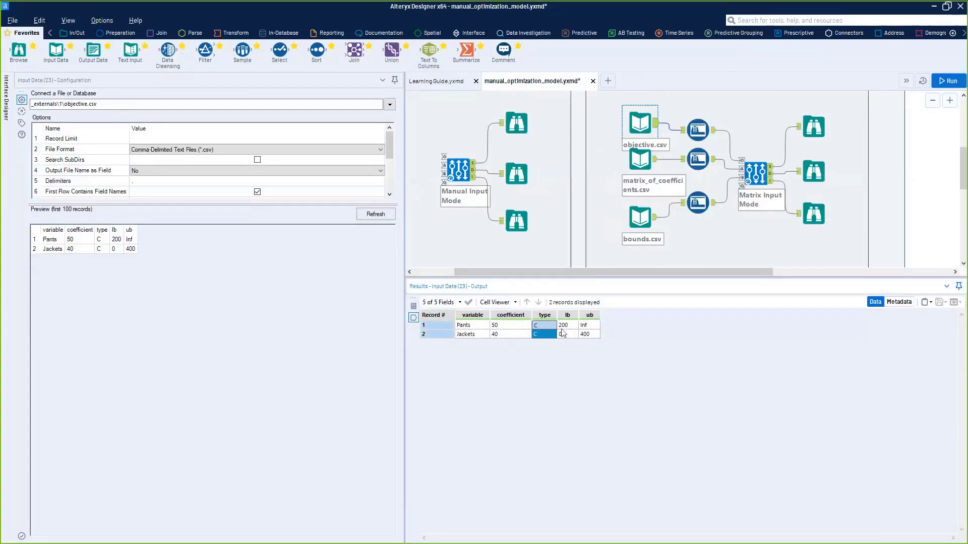
pyautogui.click(690, 135)
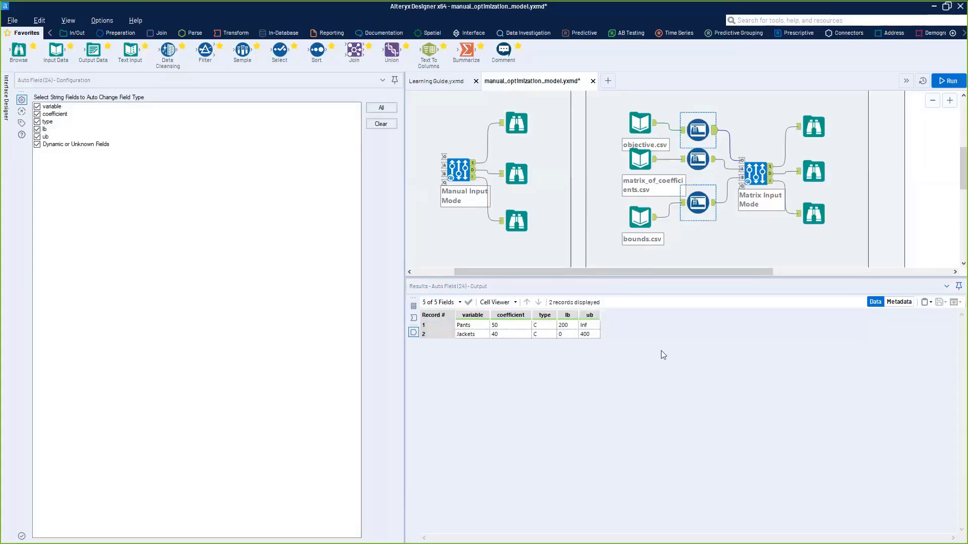
pyautogui.click(709, 160)
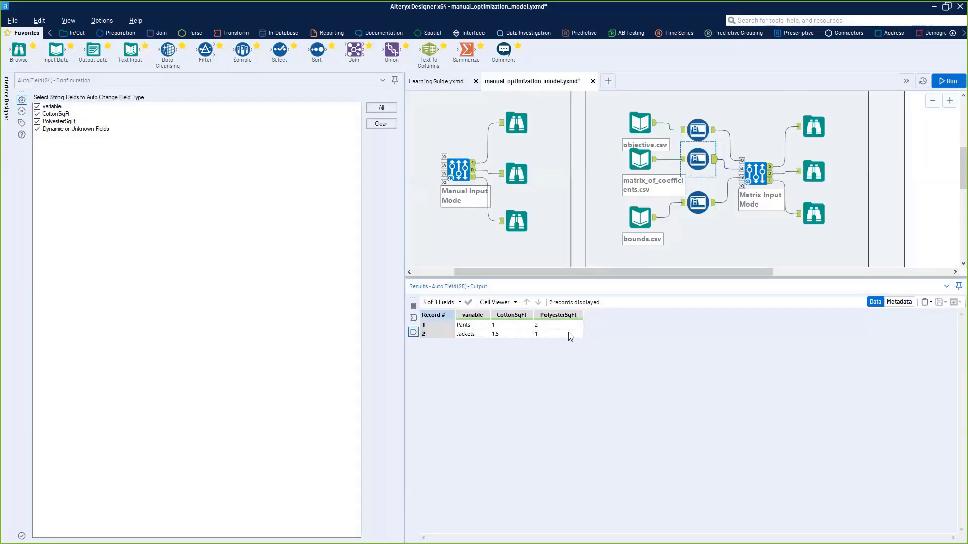
pyautogui.moveTo(567, 333); pyautogui.dragTo(511, 327)
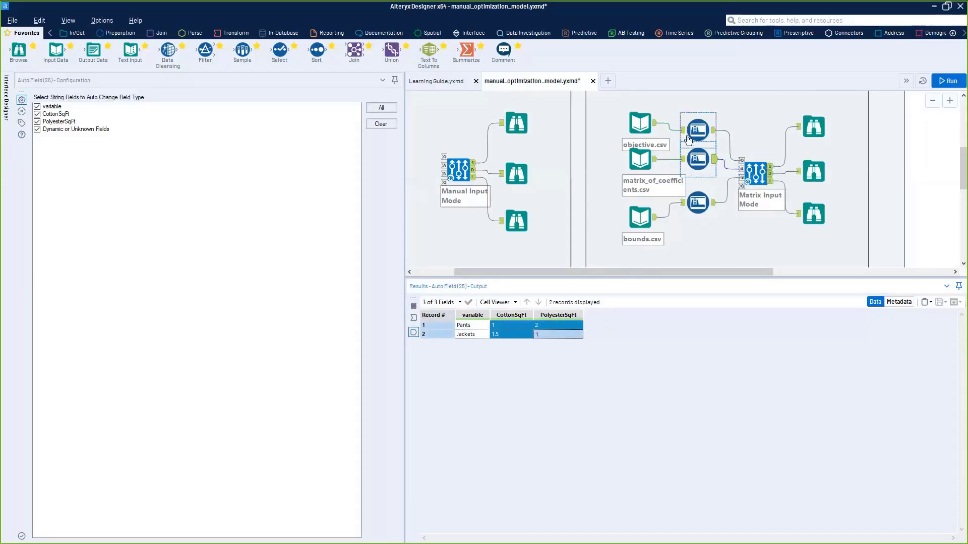
# - Review the coefficients and lower and upper bounds in objective.csv and the fabric coefficients in matrix_of_coefficients.csv
pyautogui.click(654, 127)
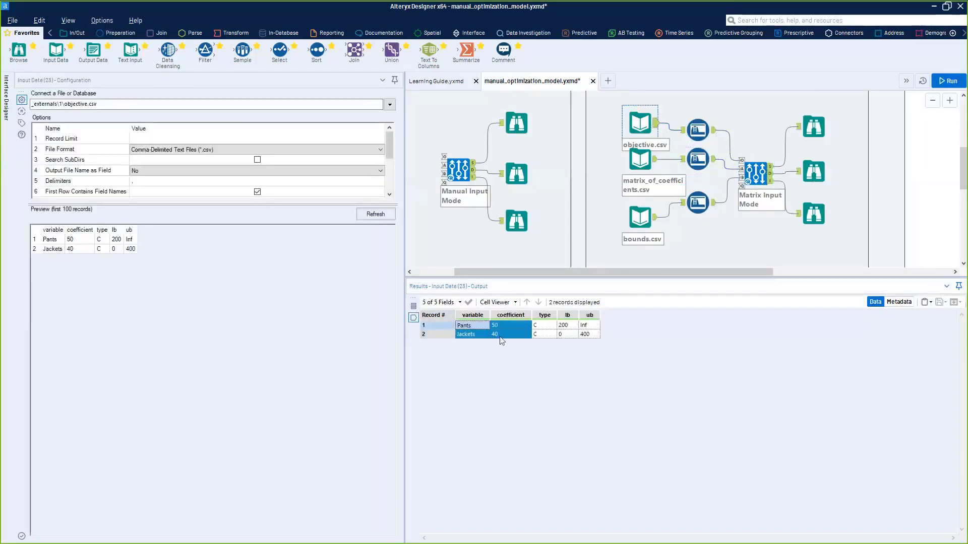
pyautogui.moveTo(571, 345); pyautogui.dragTo(591, 336)
pyautogui.click(573, 334)
pyautogui.click(591, 326)
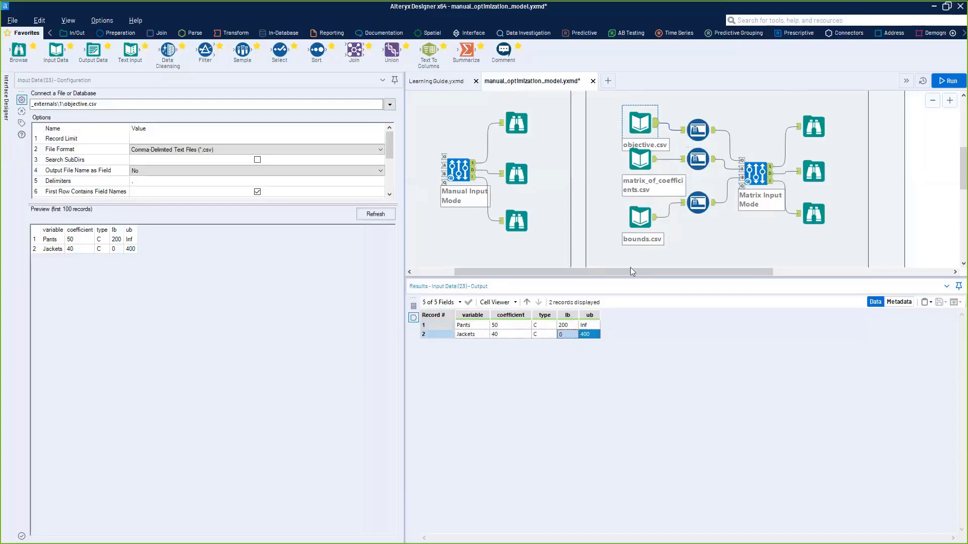
pyautogui.click(640, 160)
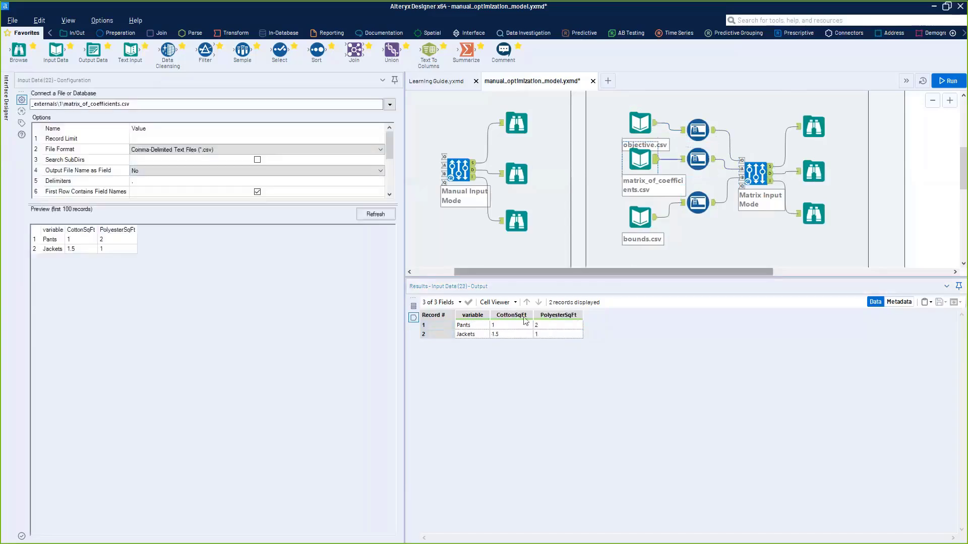
pyautogui.moveTo(464, 325); pyautogui.dragTo(577, 334)
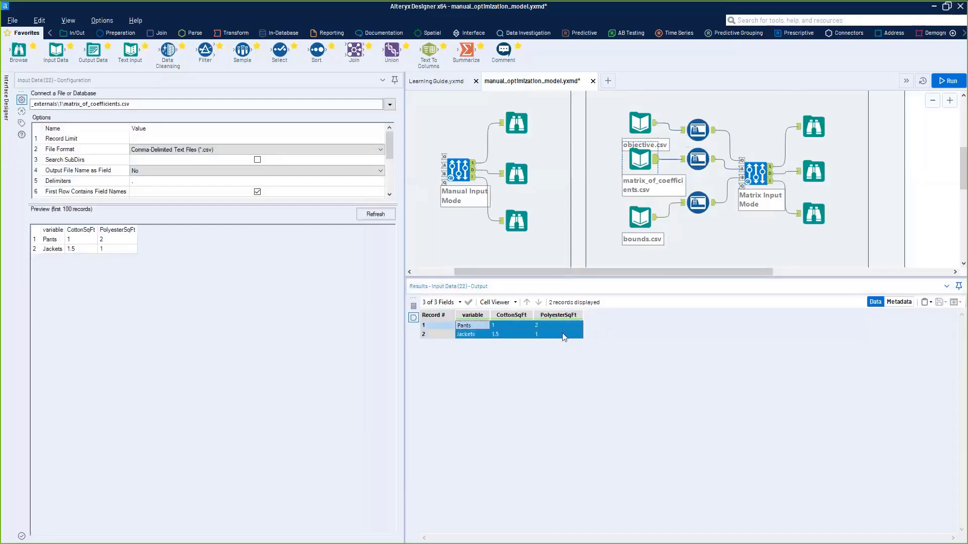
# - Compare the constraint directions and right-hand sides in bounds.csv with the CottonSqFt and PolyesterSqFt columns of matrix_of_coefficients.csv
pyautogui.click(640, 217)
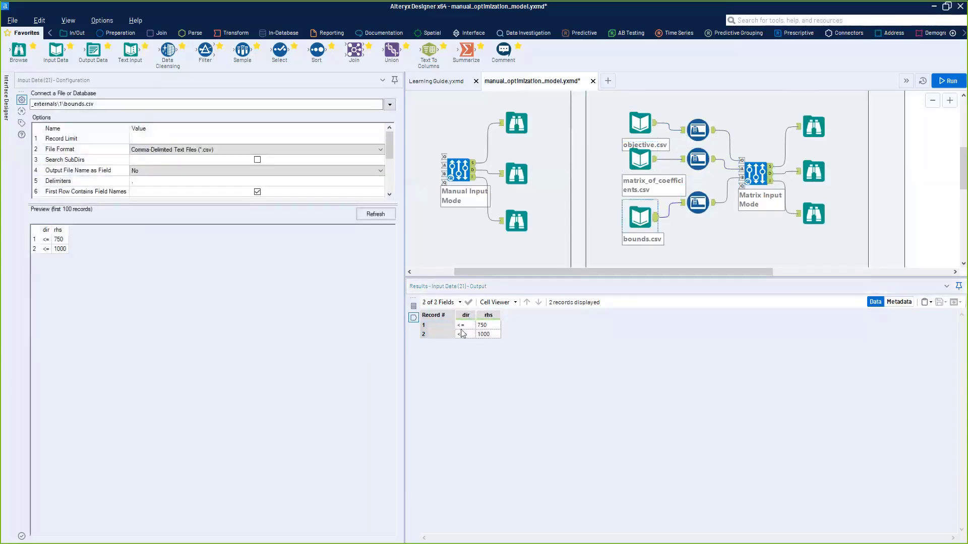
pyautogui.click(482, 325)
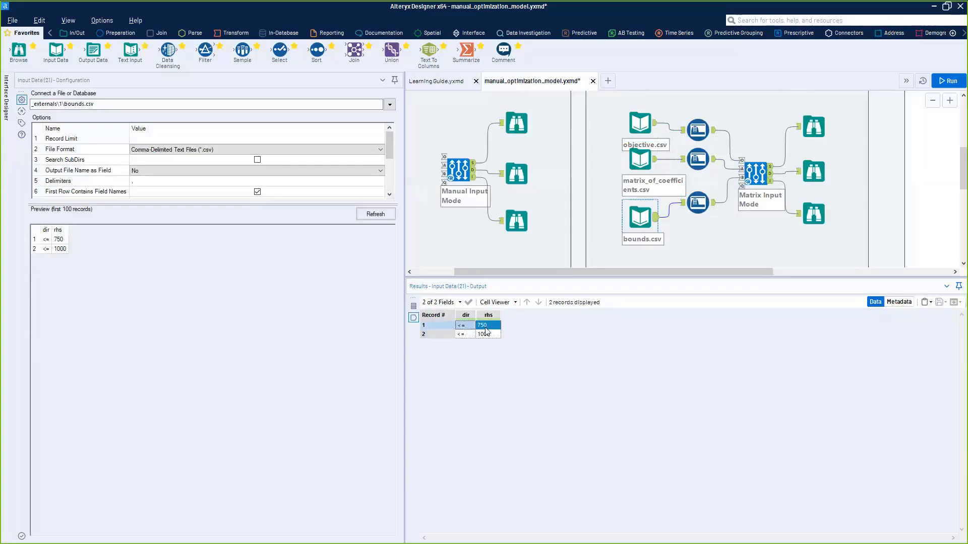
pyautogui.click(655, 163)
pyautogui.click(508, 334)
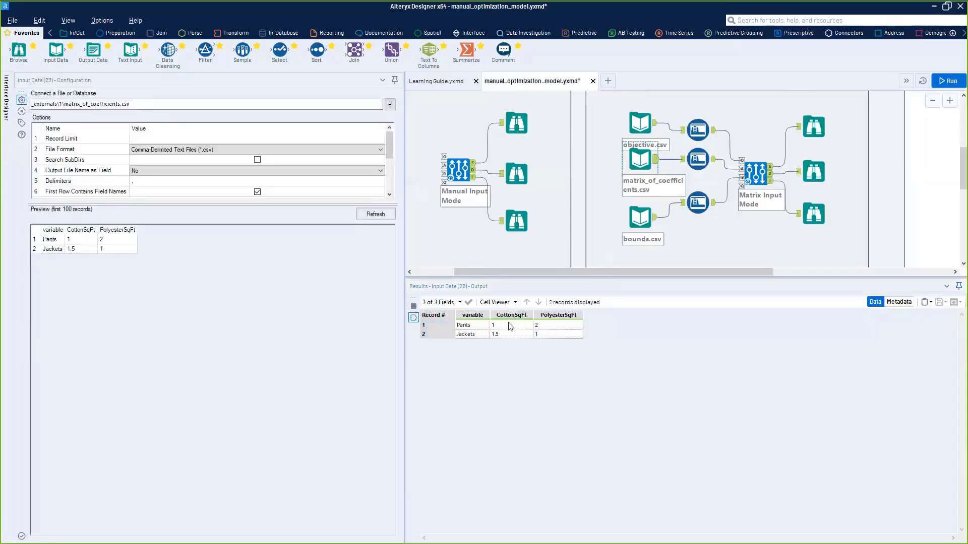
pyautogui.click(641, 217)
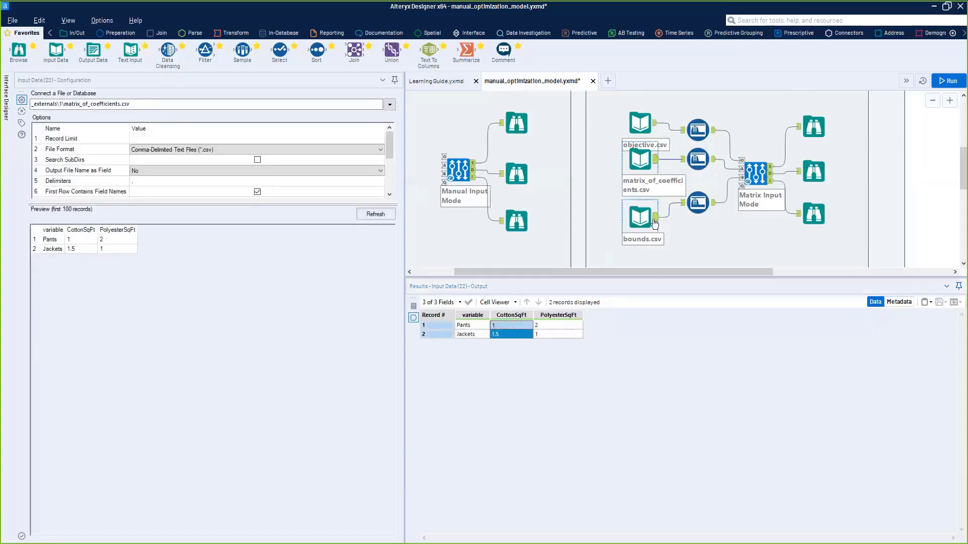
pyautogui.click(485, 335)
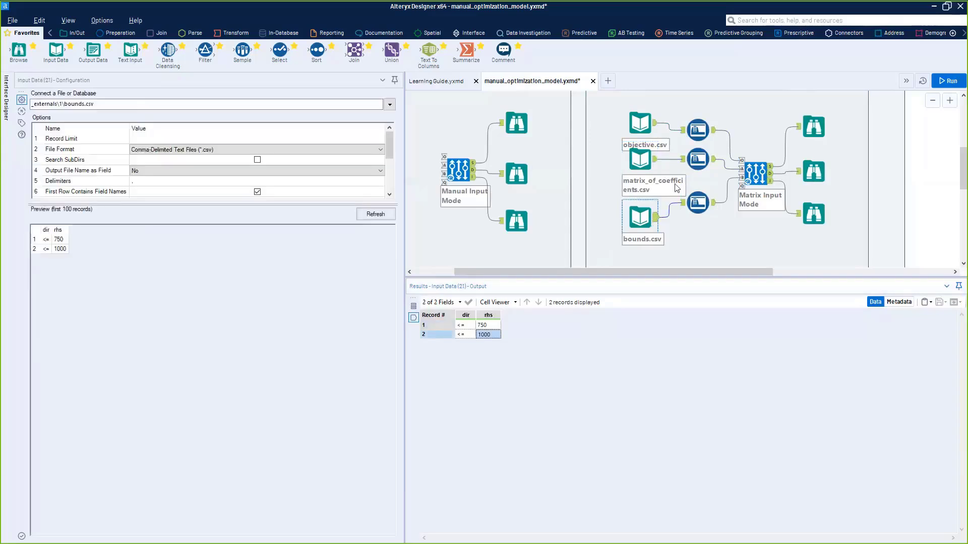
pyautogui.click(655, 163)
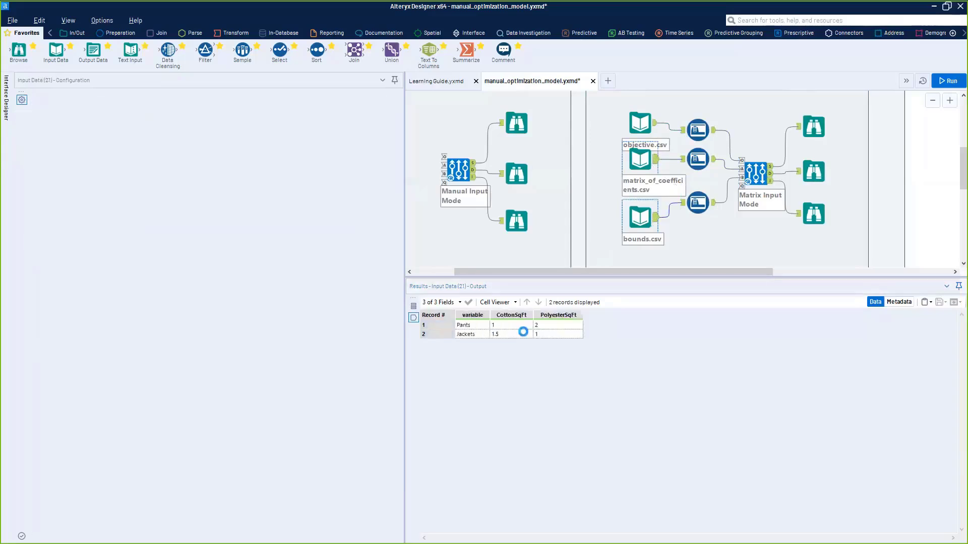
pyautogui.click(555, 335)
# - Review the matrix-mode Optimization tool's configuration, including the available input modes and the constraint modes for input anchor A
pyautogui.click(766, 188)
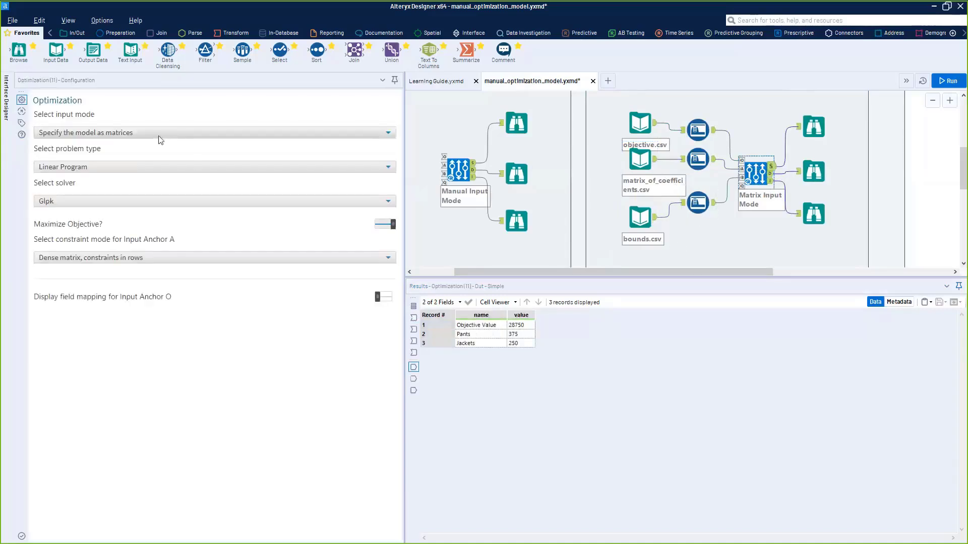
pyautogui.click(141, 133)
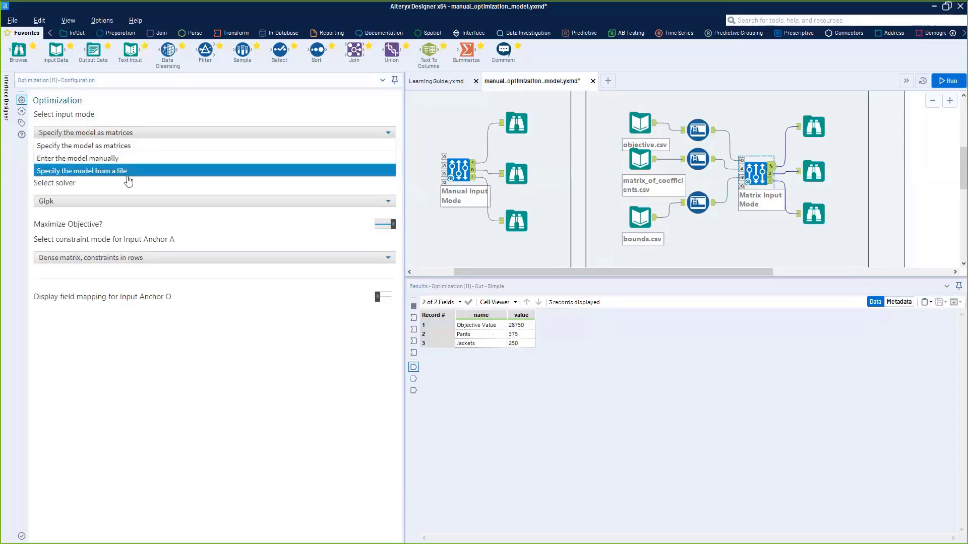
pyautogui.click(125, 145)
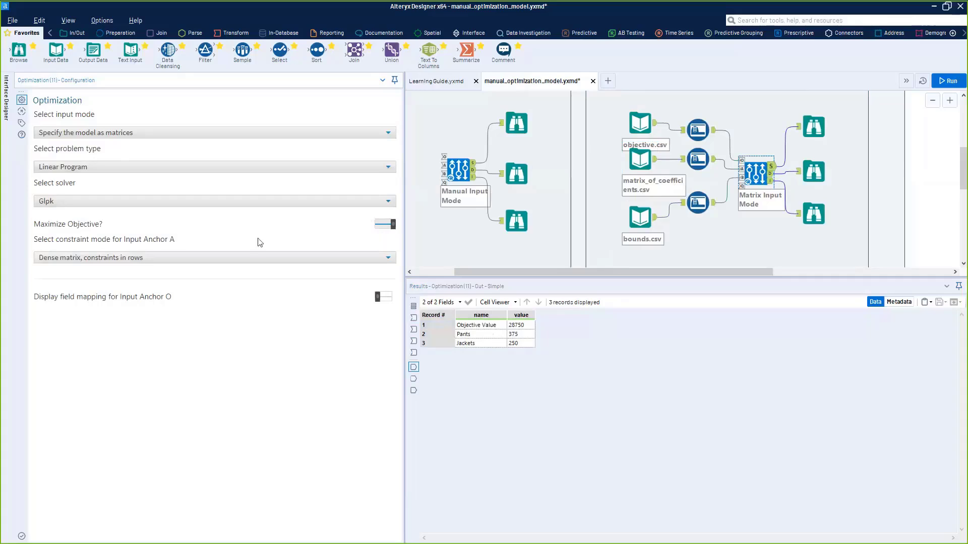
pyautogui.click(227, 256)
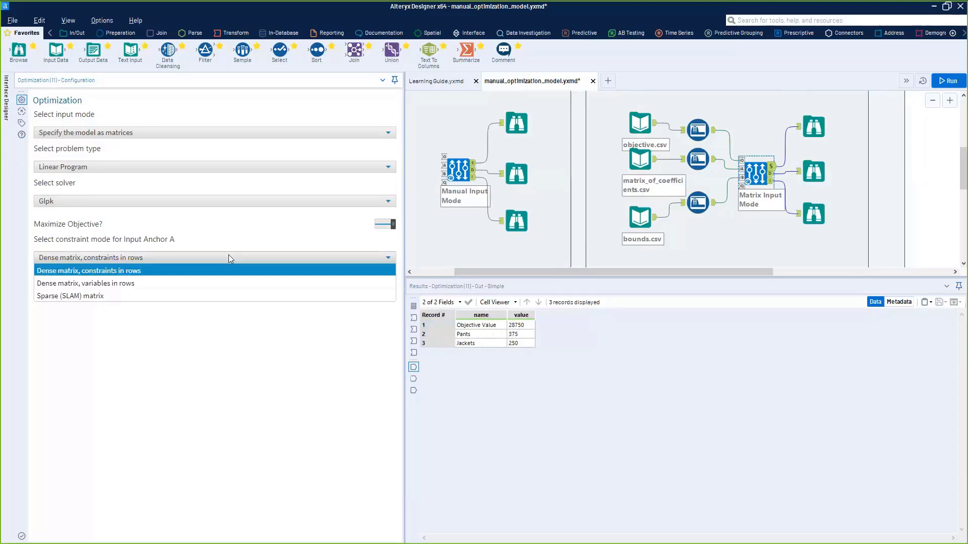
pyautogui.click(254, 240)
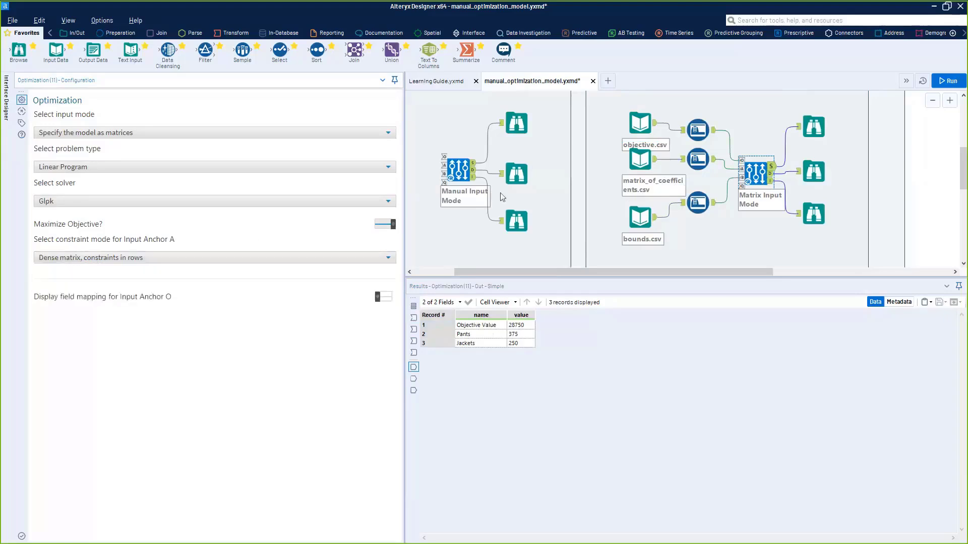
# - Examine the Pants and Jackets rows entering input anchor A against the available constraint mode options
pyautogui.click(741, 169)
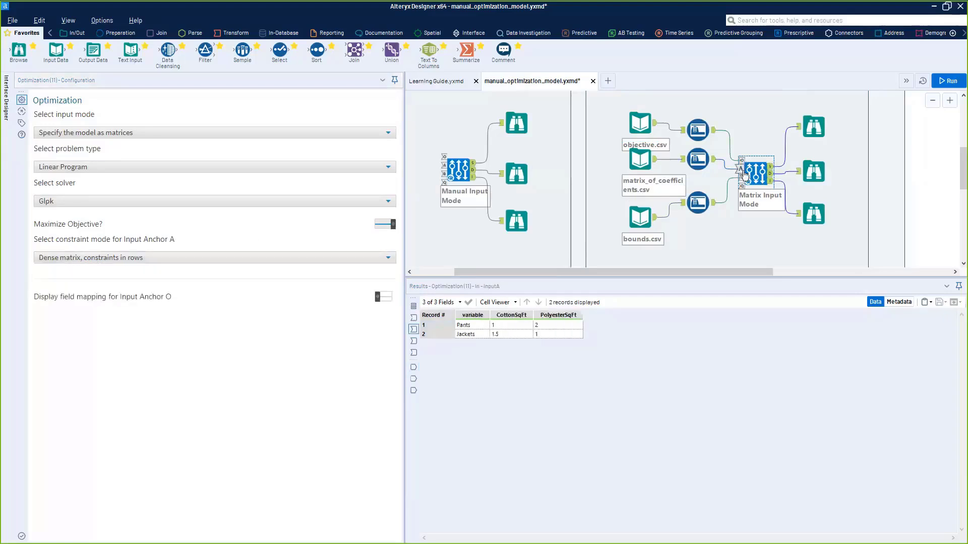
pyautogui.click(471, 325)
pyautogui.click(555, 336)
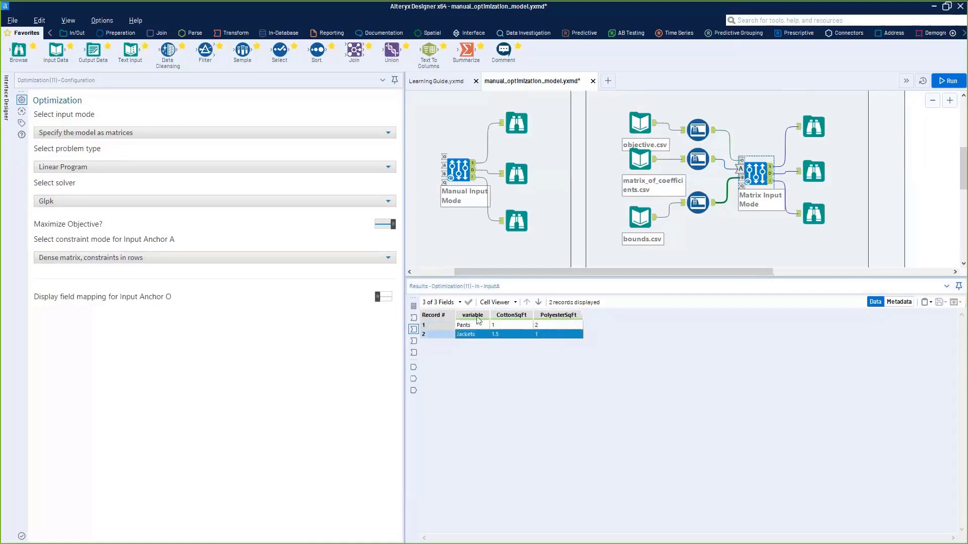
pyautogui.click(106, 256)
pyautogui.click(238, 229)
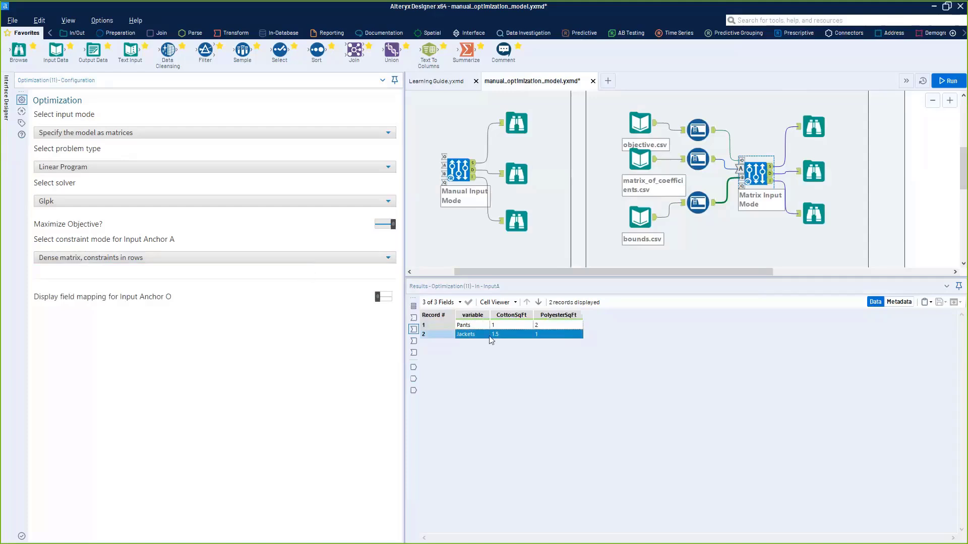
pyautogui.click(603, 356)
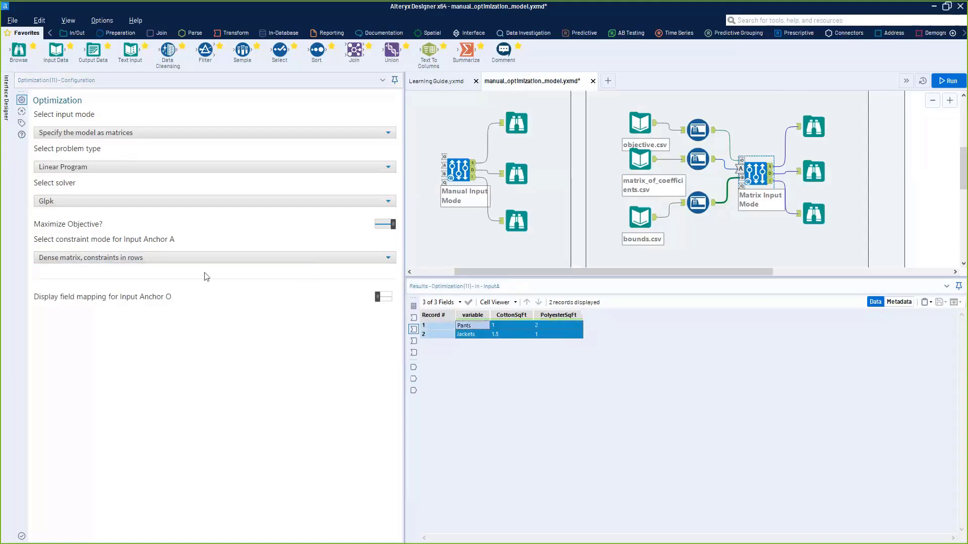
pyautogui.click(224, 258)
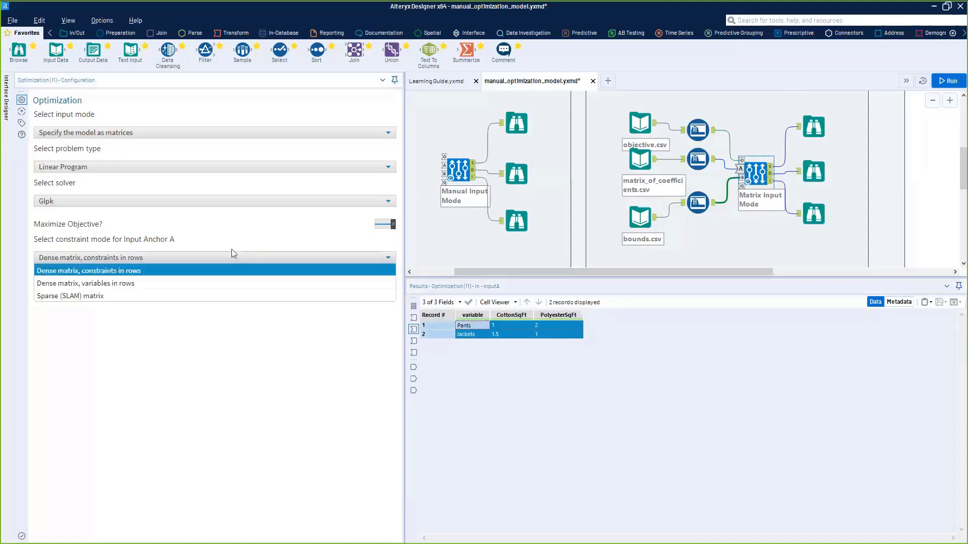
pyautogui.click(291, 266)
# - Enable field mapping for input anchor O, map the variable, coefficient, lb, ub and type columns to their matching fields, and run the workflow
pyautogui.click(379, 300)
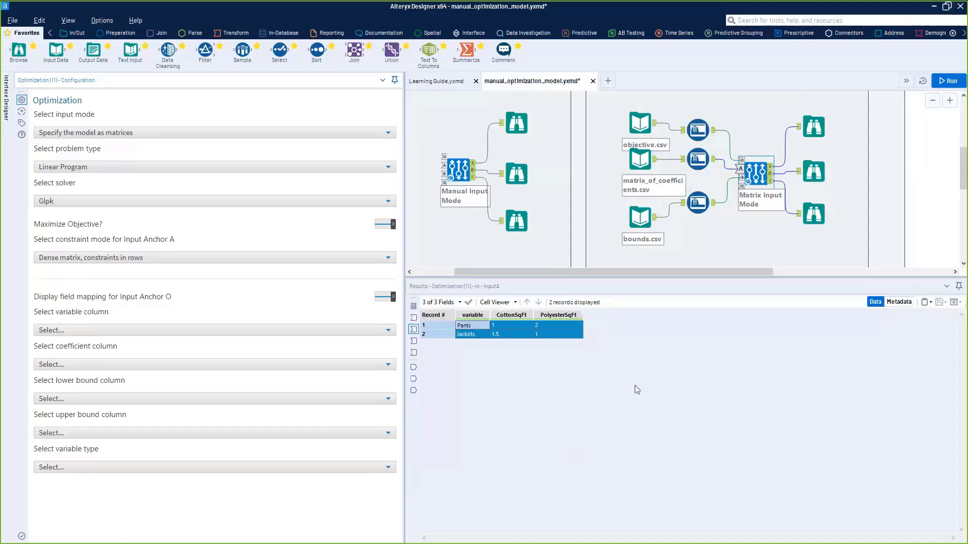
pyautogui.click(280, 329)
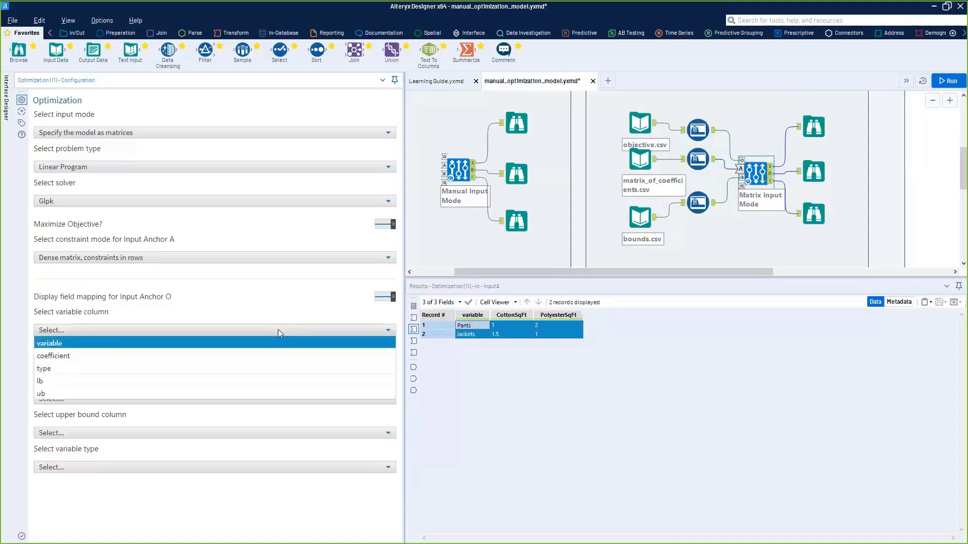
pyautogui.click(69, 344)
pyautogui.click(72, 366)
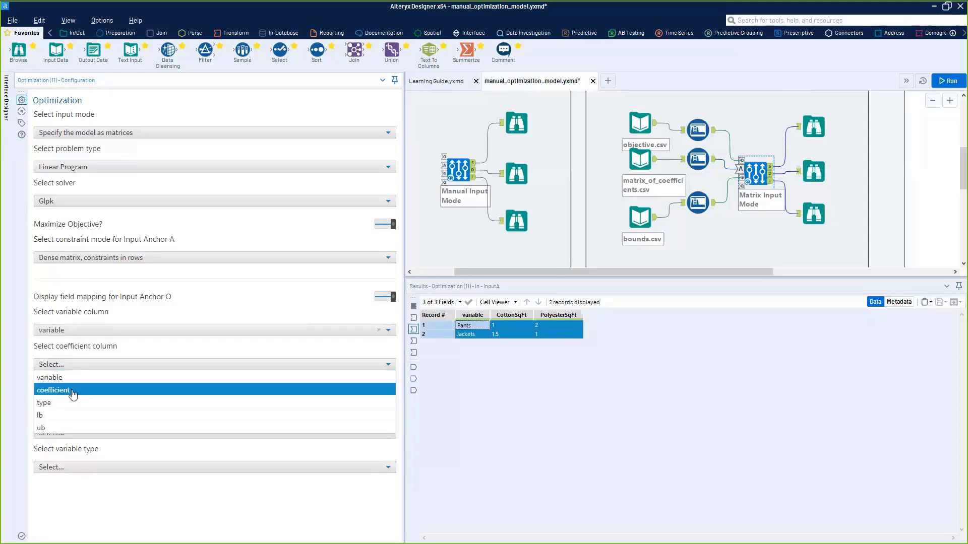
pyautogui.click(70, 390)
pyautogui.click(71, 399)
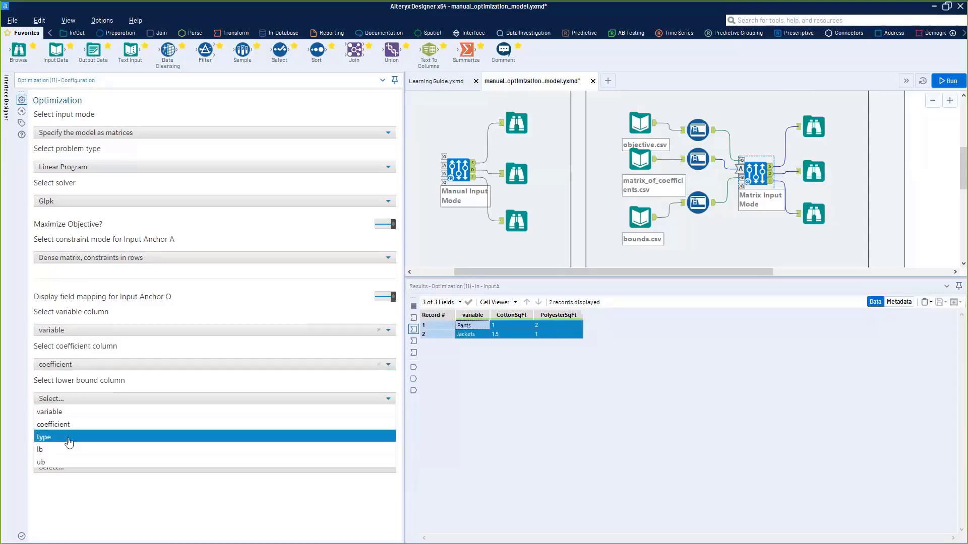
pyautogui.click(69, 450)
pyautogui.click(71, 433)
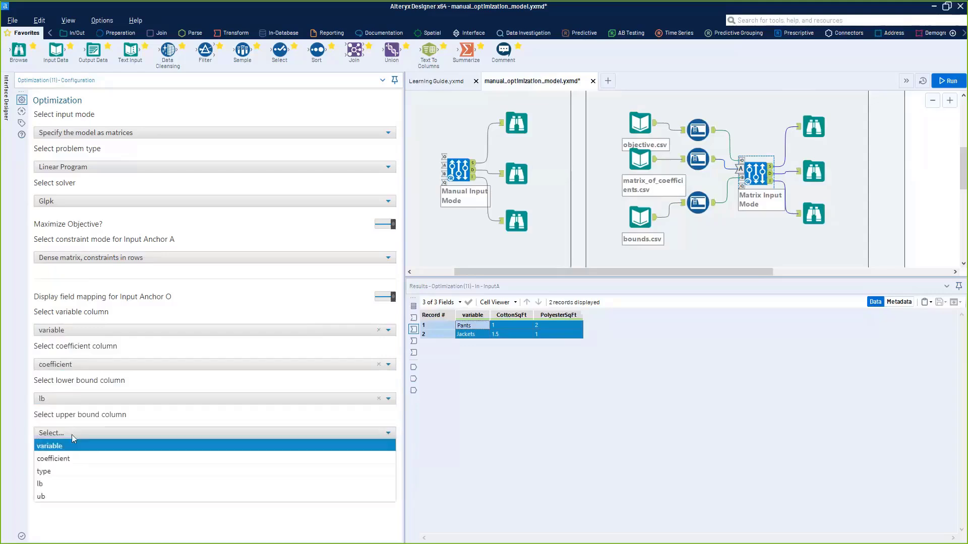
pyautogui.click(69, 497)
pyautogui.click(81, 467)
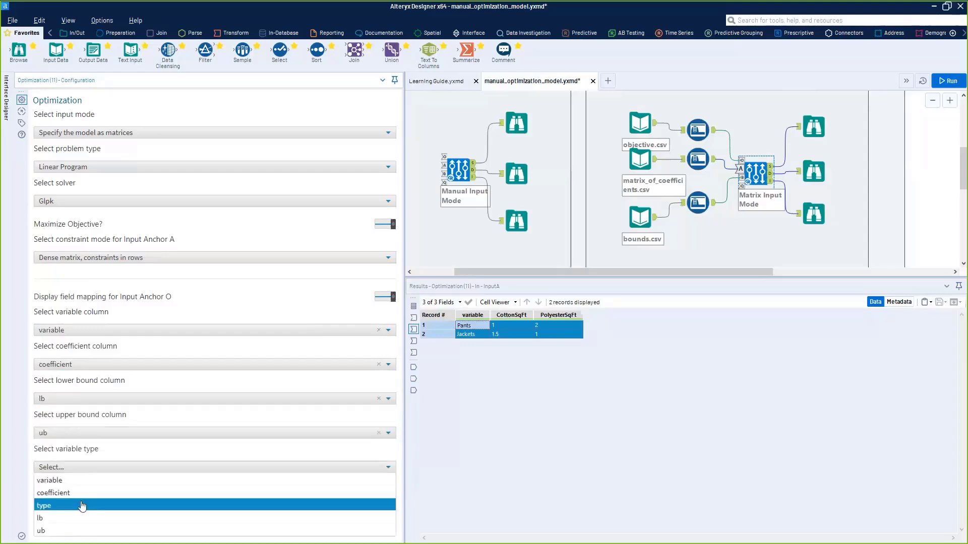
pyautogui.click(81, 505)
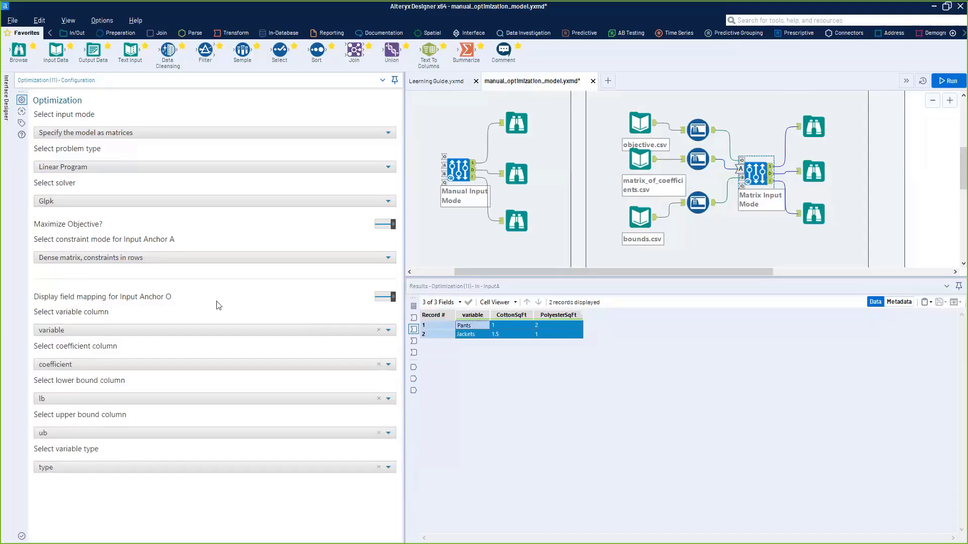
pyautogui.click(946, 81)
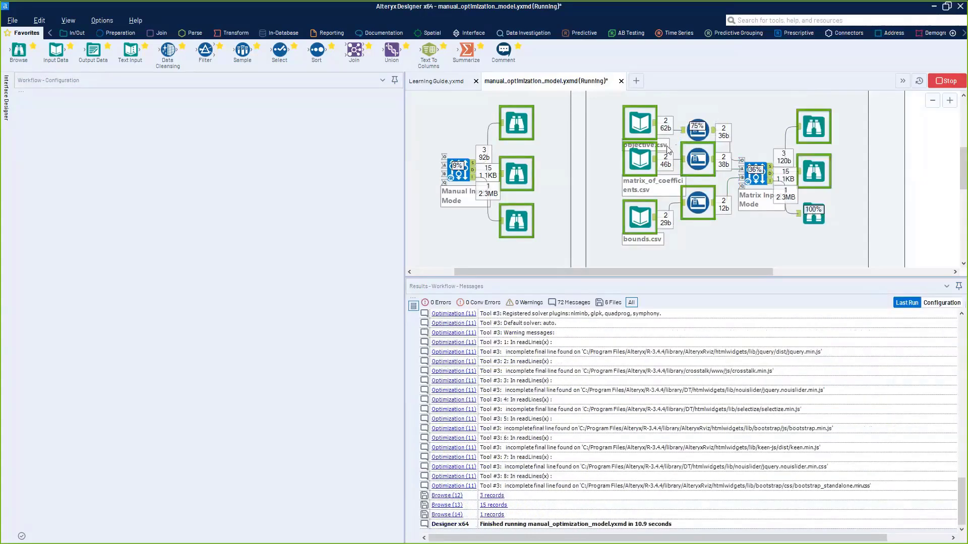
# - Check the objective value and the Pants and Jackets quantities in the solution output of the matrix-mode Optimization tool
pyautogui.click(755, 173)
pyautogui.click(806, 108)
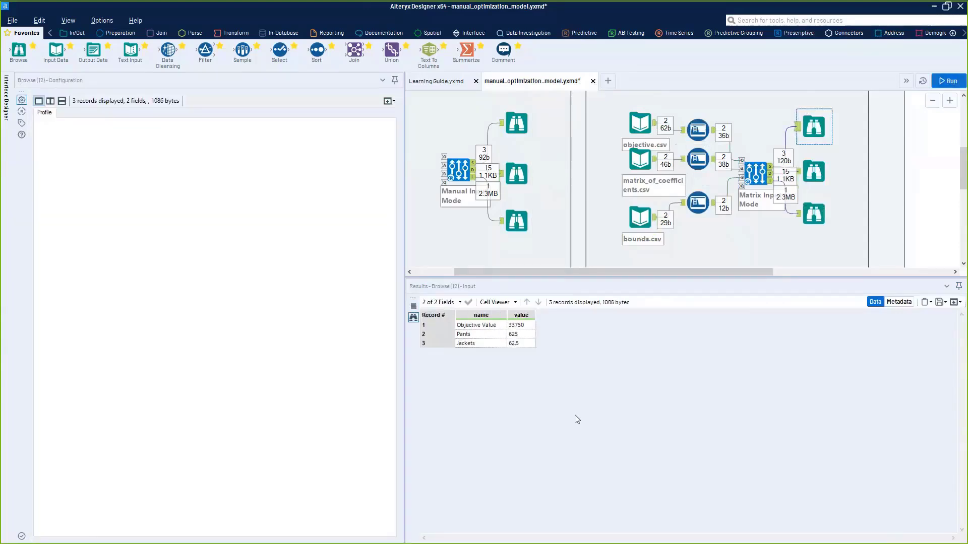
pyautogui.click(521, 325)
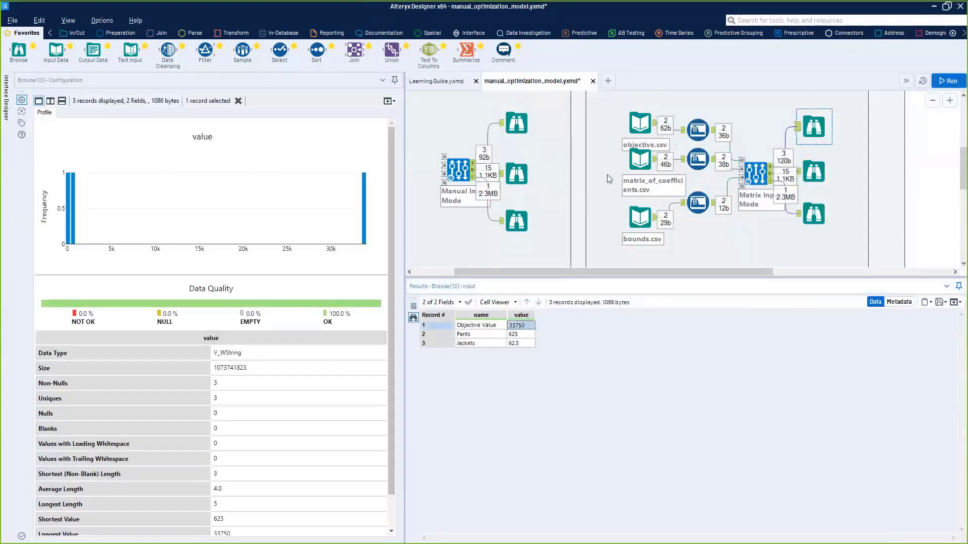
# - Set the matrix-mode Optimization tool's constraint mode for input anchor A to "Dense matrix, variables in rows" and rerun the workflow
pyautogui.click(740, 160)
pyautogui.click(209, 259)
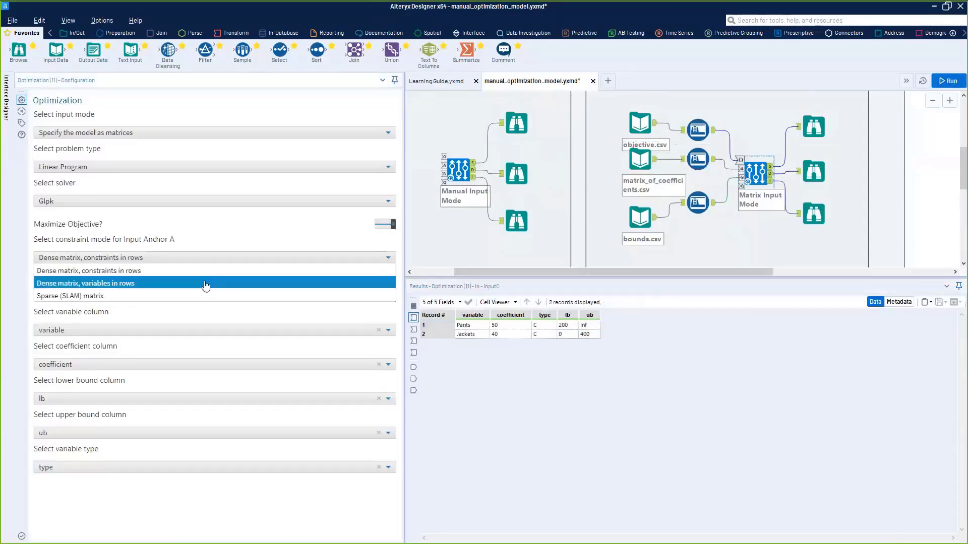
pyautogui.click(205, 282)
pyautogui.hotkey('ctrl', 'r')
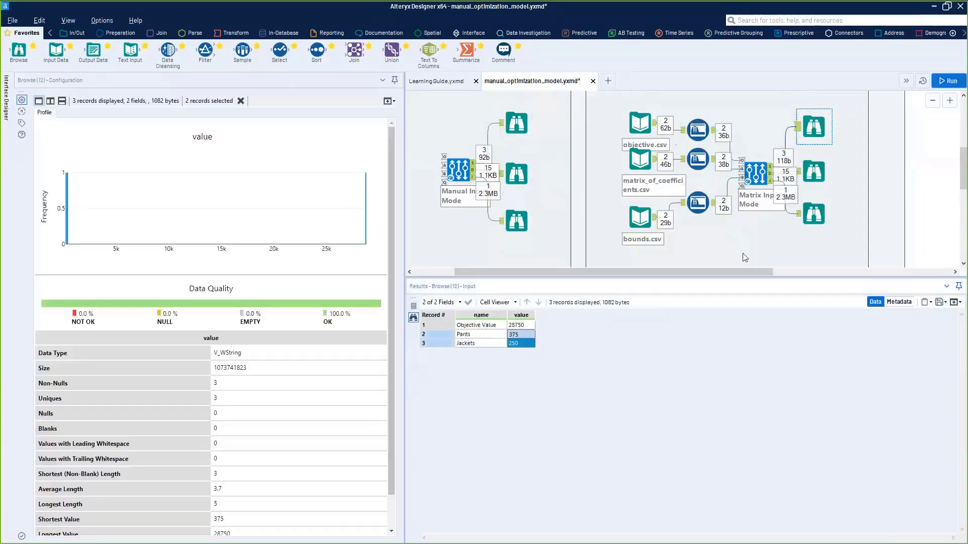
# - Review the constraint mode options, keep "Dense matrix, variables in rows", and move the matrix-mode Optimization tool slightly upward on the canvas
pyautogui.click(754, 170)
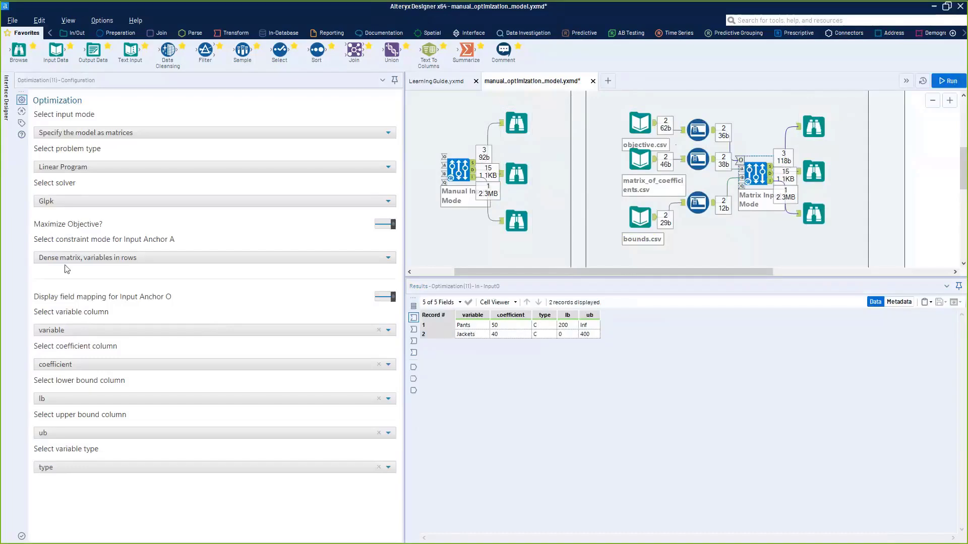
pyautogui.click(121, 262)
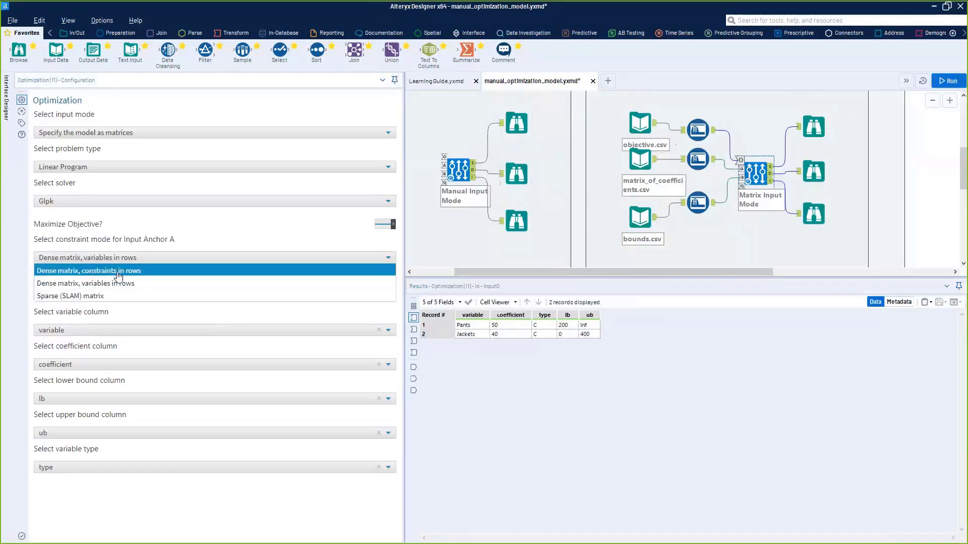
pyautogui.click(119, 287)
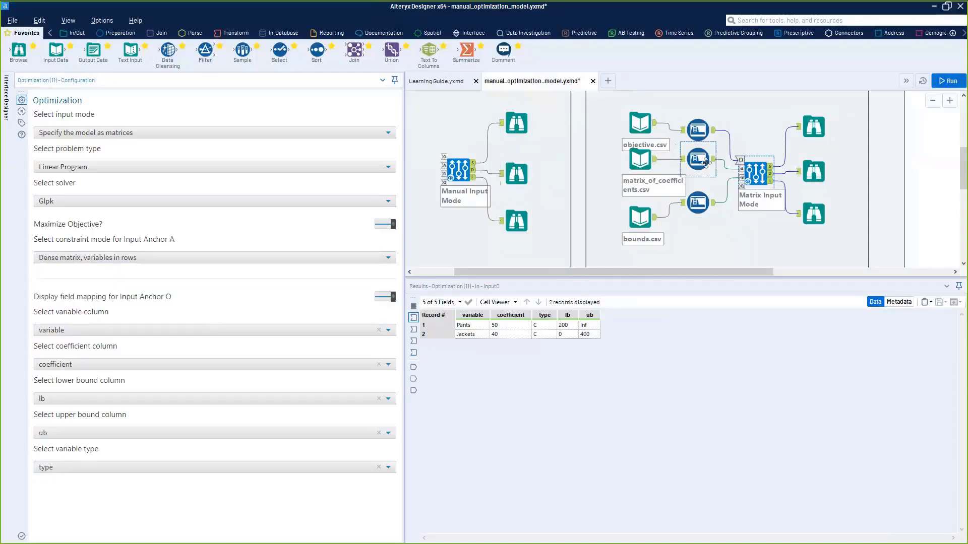
pyautogui.moveTo(751, 179); pyautogui.dragTo(752, 157)
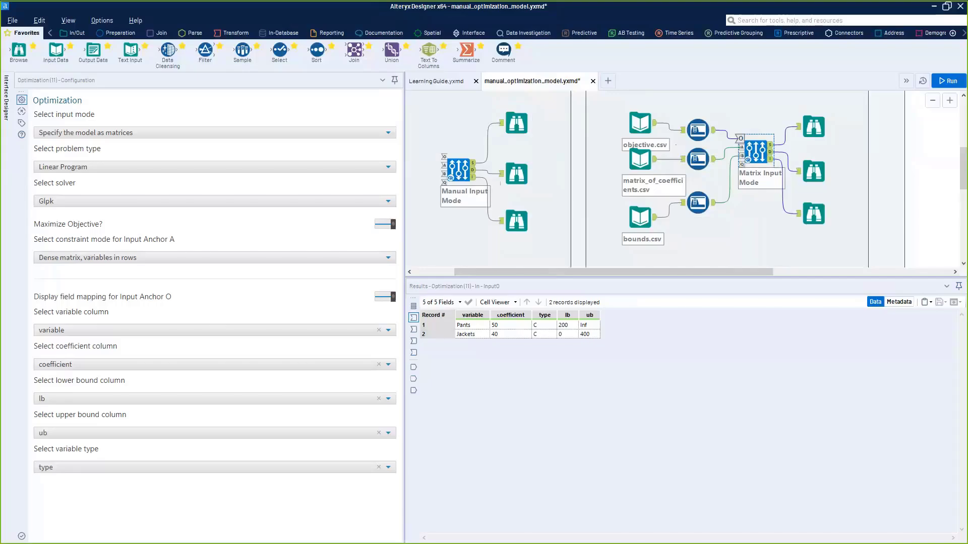
pyautogui.hotkey('alt', 'Tab')
pyautogui.click(636, 343)
pyautogui.click(637, 344)
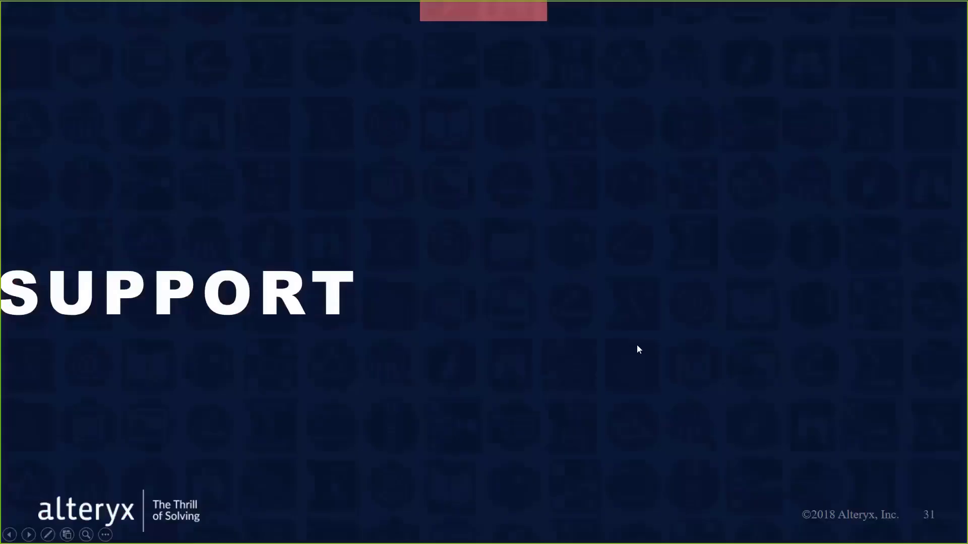
pyautogui.click(638, 347)
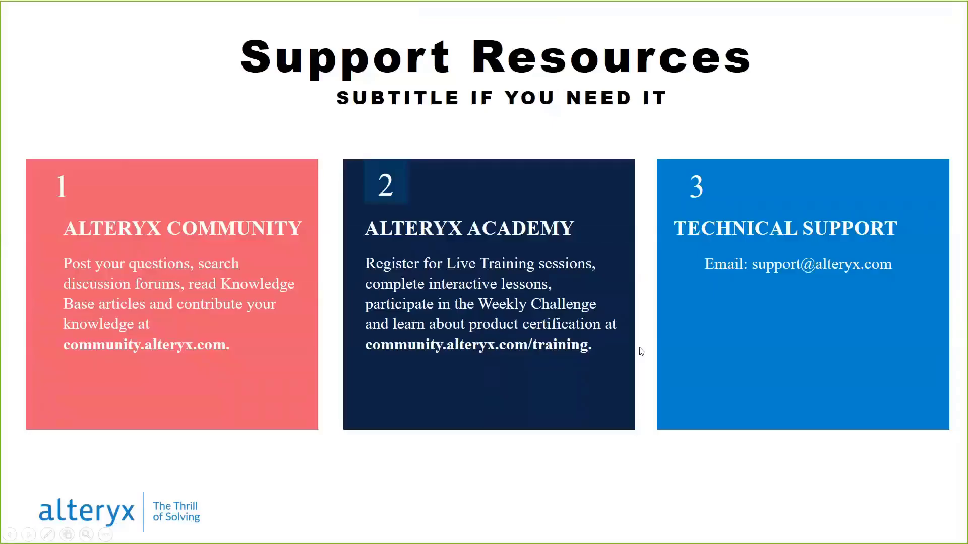